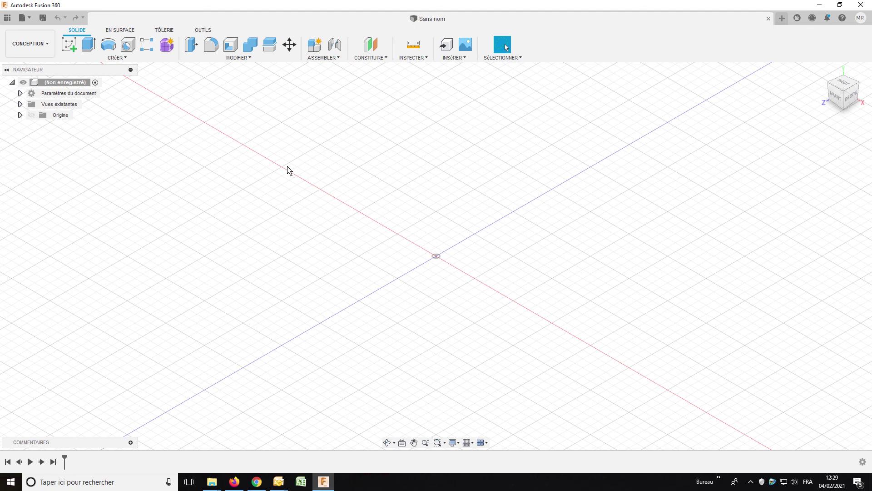
Sketch a 150 × 100 mm centre rectangle on the front plane, centred on the origin.
{"action": "left_click", "coordinate": [69, 48]}
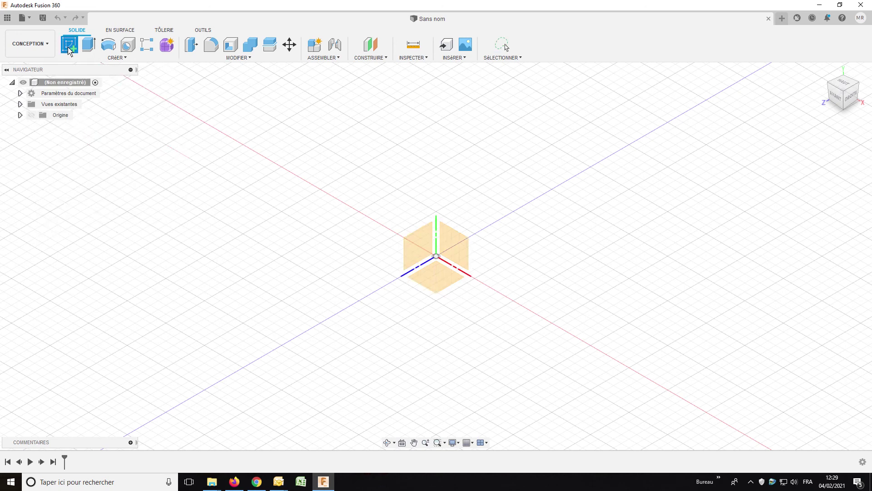
{"action": "left_click", "coordinate": [451, 256]}
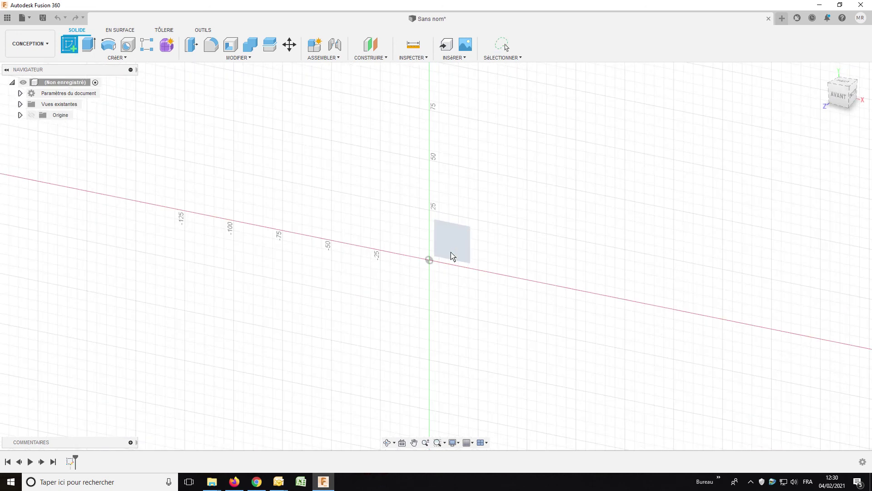
{"action": "left_click", "coordinate": [89, 45]}
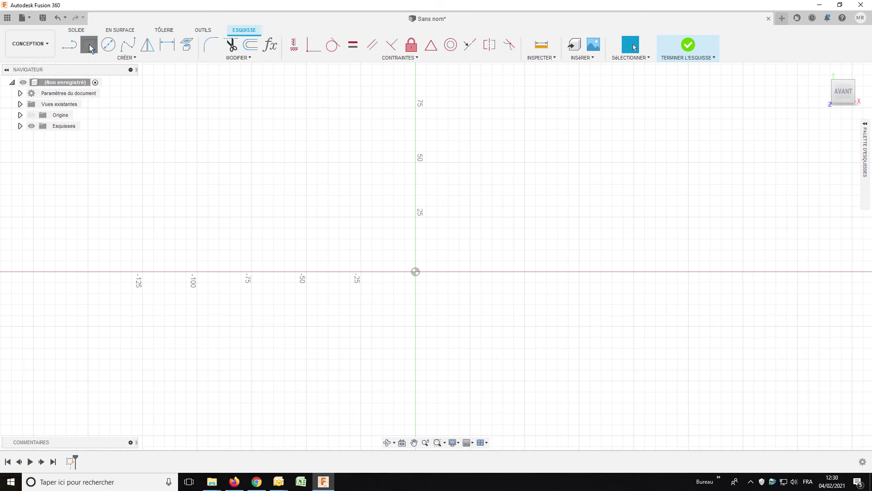
{"action": "left_click", "coordinate": [415, 272]}
{"action": "type", "text": "110"}
{"action": "key", "text": "Tab"}
{"action": "type", "text": "1"}
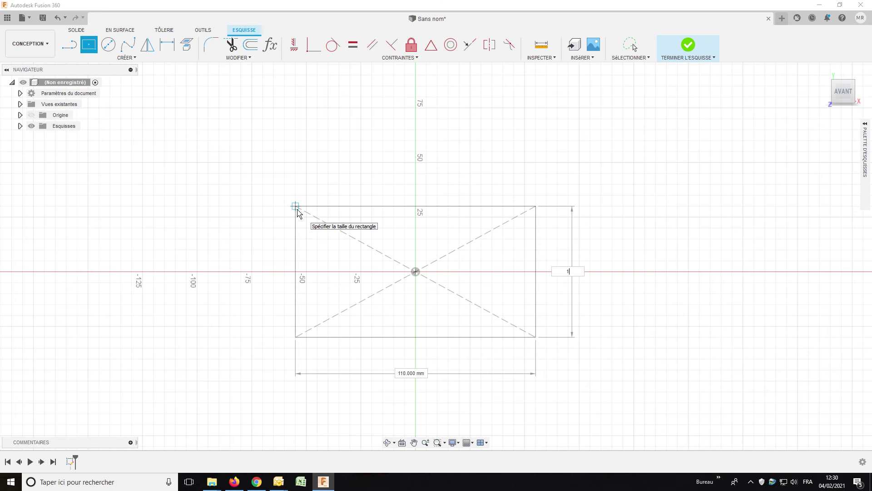
{"action": "key", "text": "Tab"}
{"action": "type", "text": "1"}
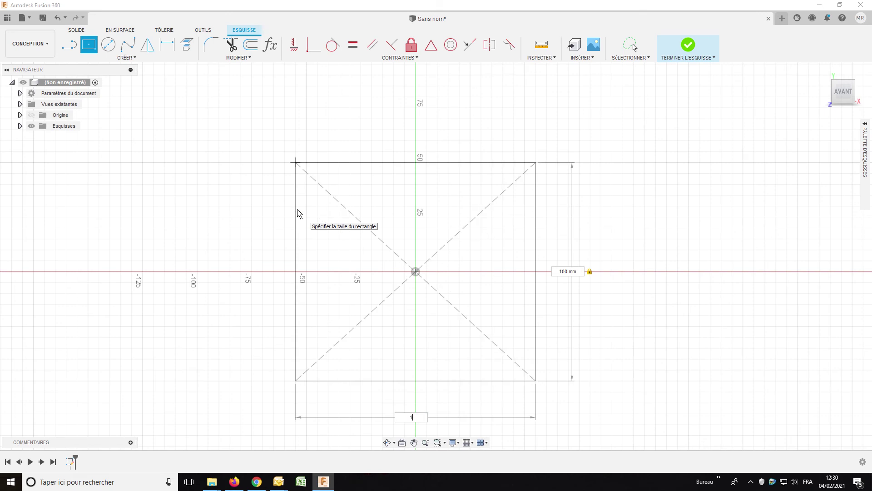
{"action": "key", "text": "Tab"}
{"action": "key", "text": "Return"}
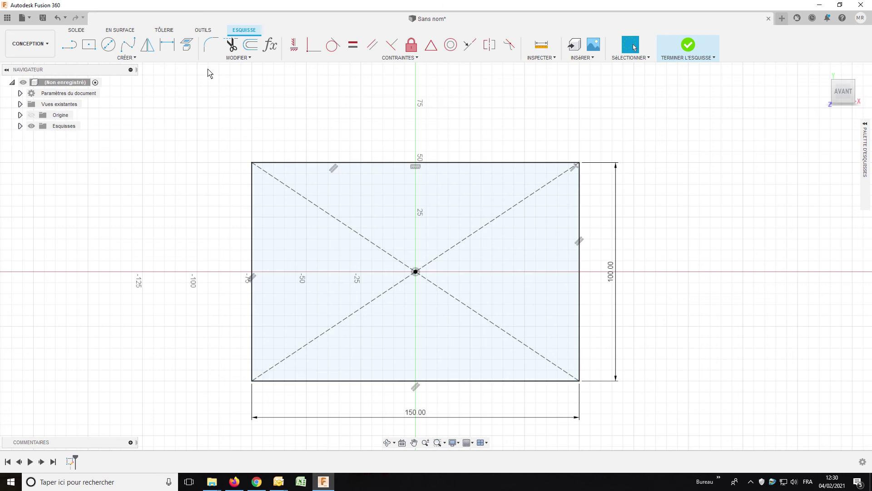
{"action": "mouse_move", "coordinate": [211, 45]}
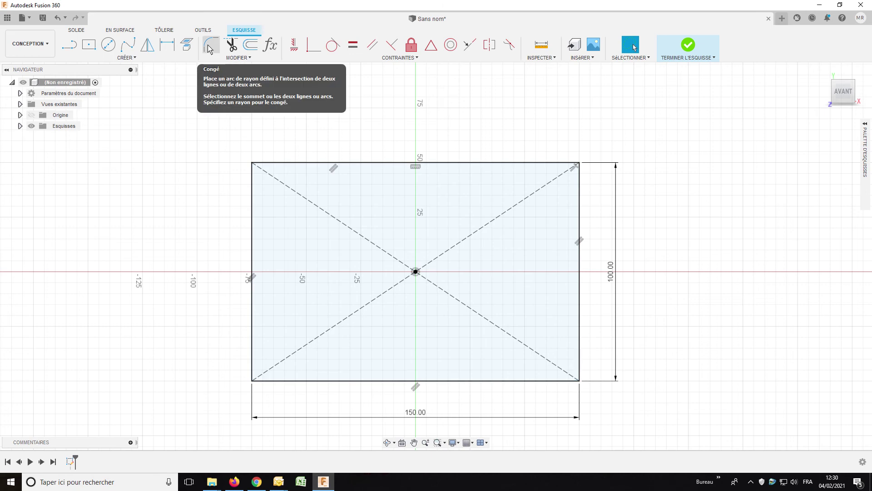
Fillet the rectangle's top-left corner with a 5 mm radius.
{"action": "left_click", "coordinate": [203, 49]}
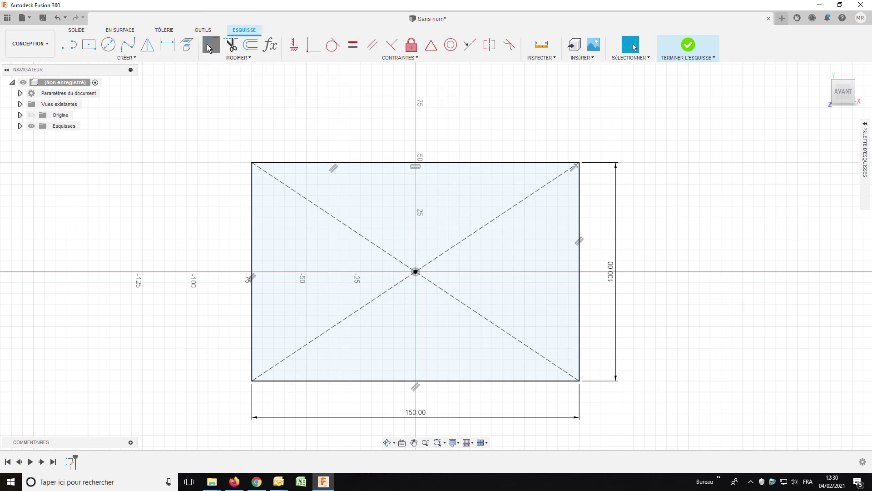
{"action": "left_click", "coordinate": [279, 162]}
{"action": "left_click", "coordinate": [252, 179]}
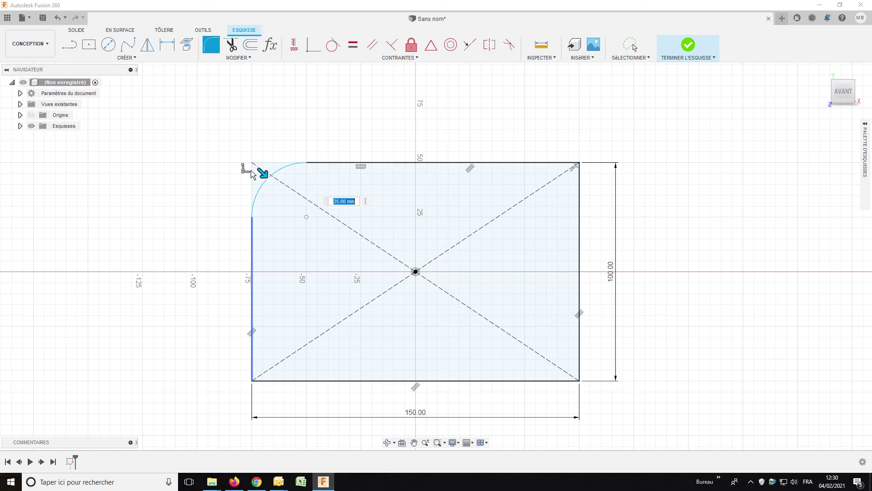
{"action": "type", "text": "5"}
{"action": "key", "text": "Escape"}
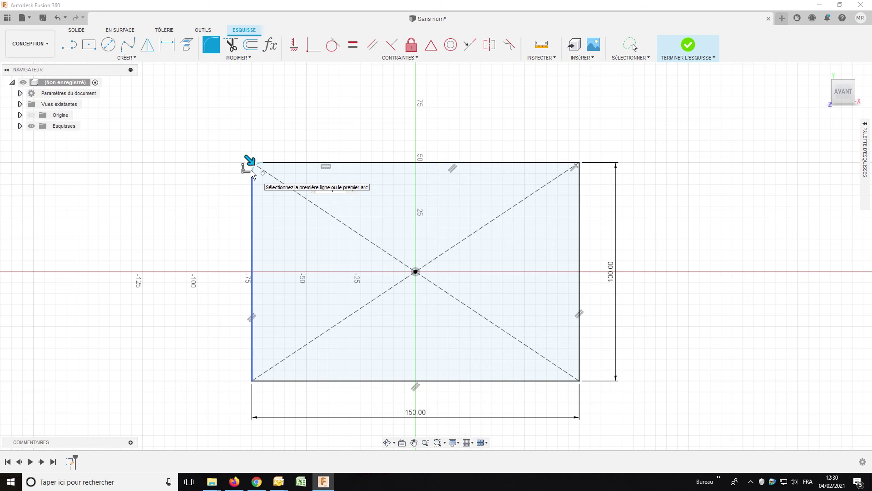
{"action": "left_click", "coordinate": [251, 173]}
{"action": "type", "text": "5"}
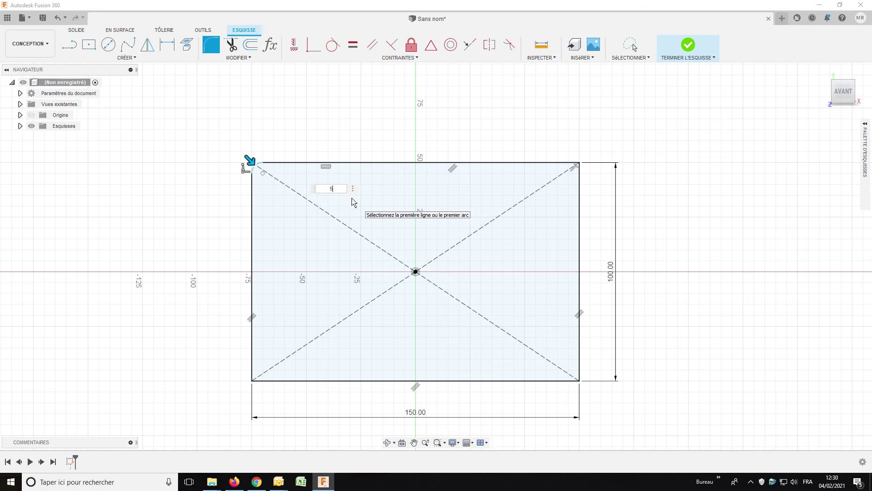
{"action": "key", "text": "Return"}
Fillet the top-right, bottom-left and bottom-right corners at 5 mm.
{"action": "left_click", "coordinate": [212, 44]}
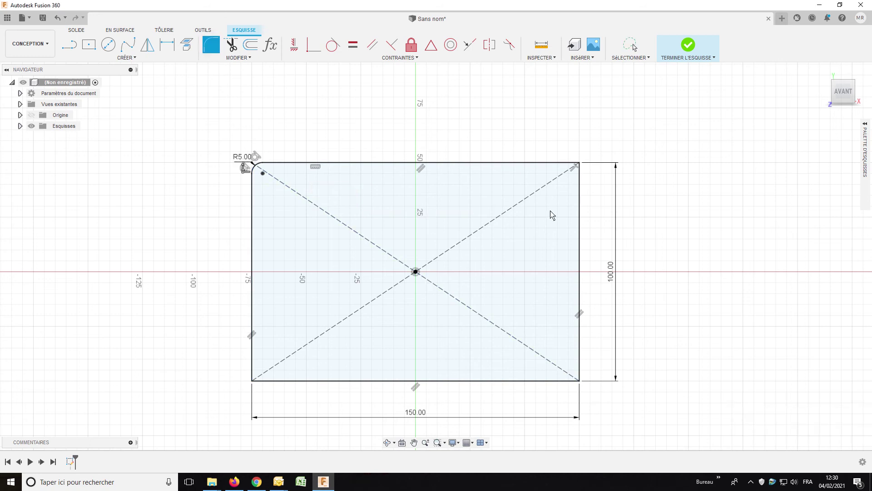
{"action": "left_click", "coordinate": [573, 166]}
{"action": "left_click", "coordinate": [582, 186]}
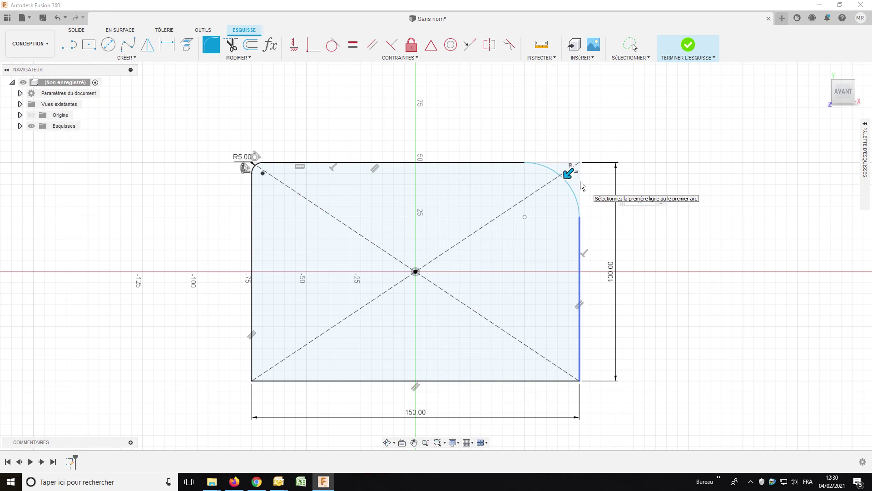
{"action": "key", "text": "Return"}
{"action": "key", "text": "Return"}
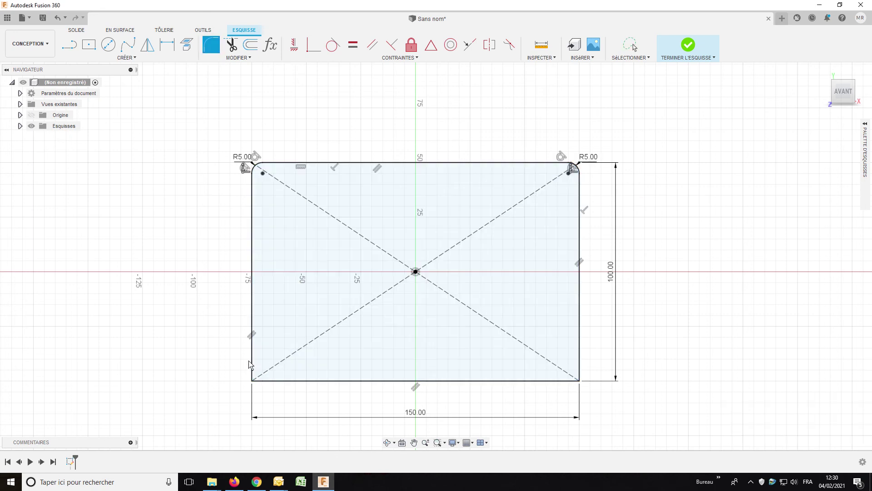
{"action": "left_click", "coordinate": [251, 366]}
{"action": "left_click", "coordinate": [271, 382]}
{"action": "type", "text": "5"}
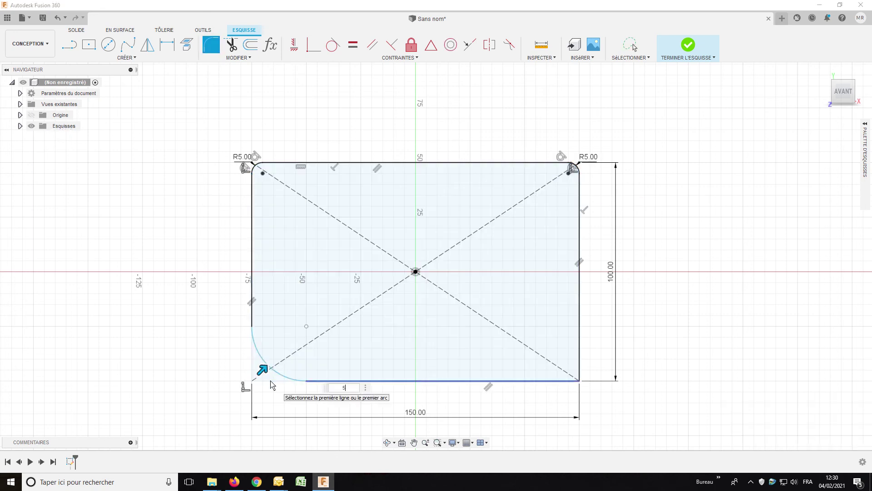
{"action": "key", "text": "Return"}
{"action": "left_click", "coordinate": [218, 44]}
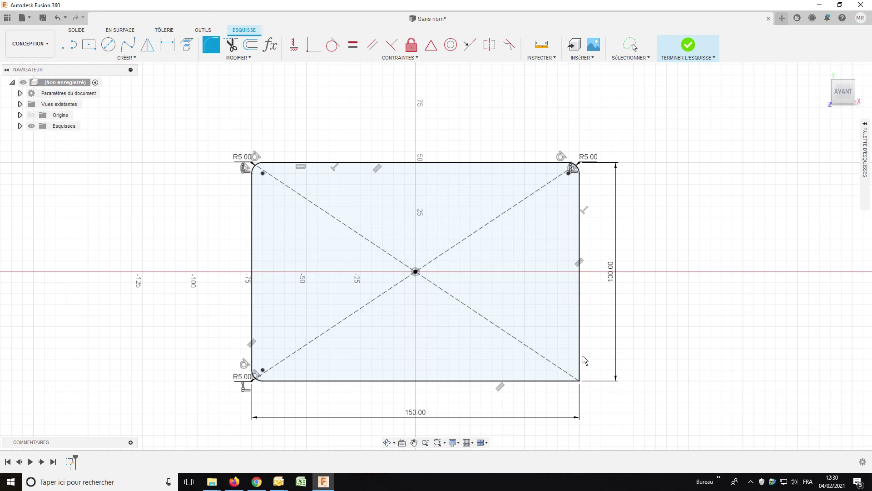
{"action": "left_click", "coordinate": [581, 359]}
{"action": "left_click", "coordinate": [563, 383]}
{"action": "type", "text": "5"}
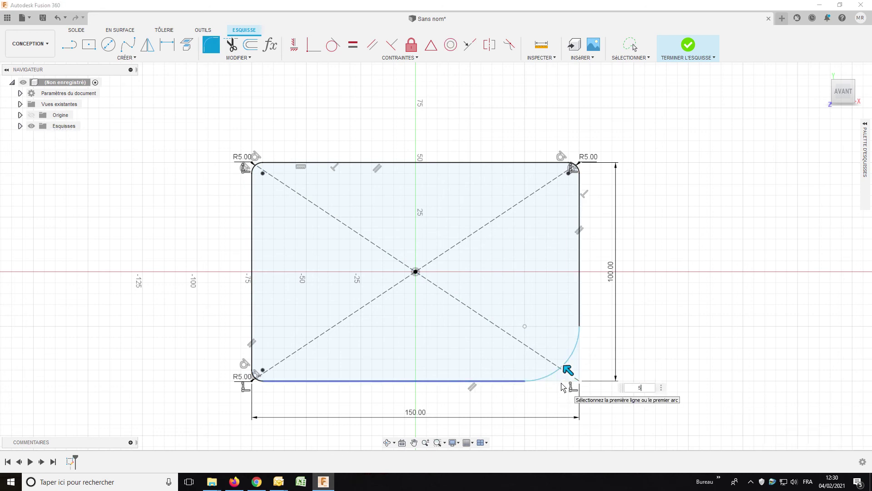
{"action": "key", "text": "Return"}
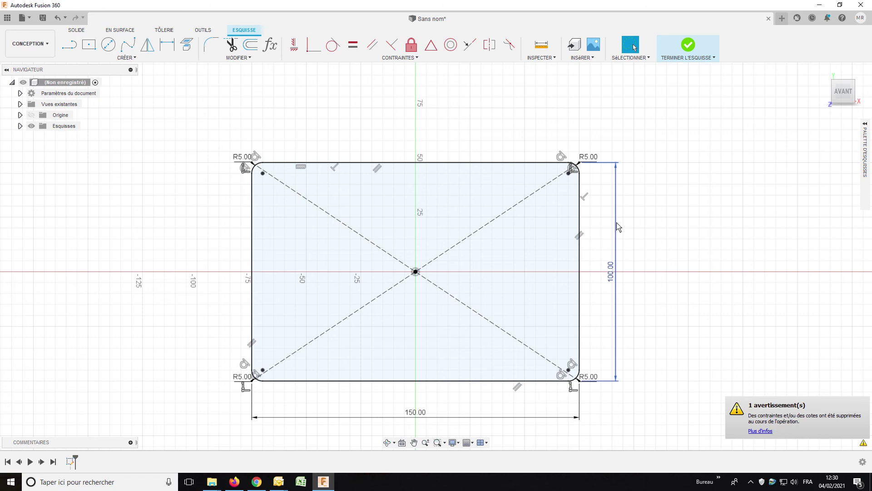
Draw a 10 mm diameter circle near the plate's top-left corner.
{"action": "left_click", "coordinate": [107, 45]}
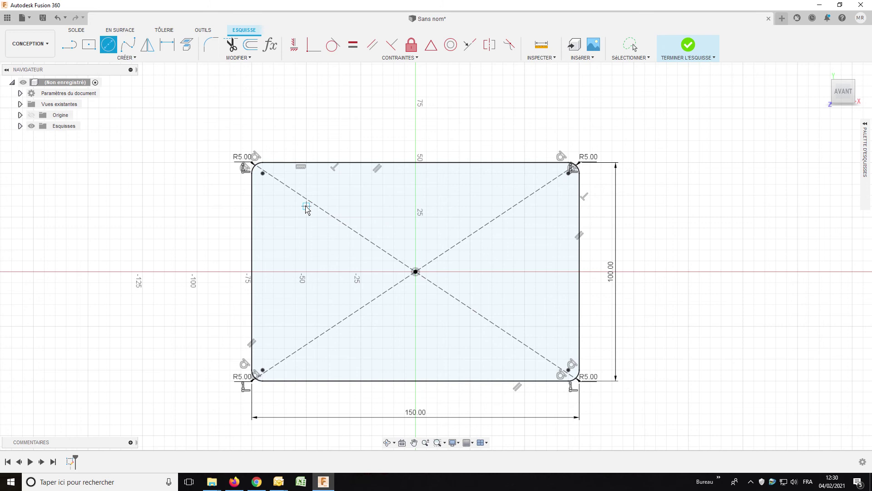
{"action": "left_click", "coordinate": [306, 206]}
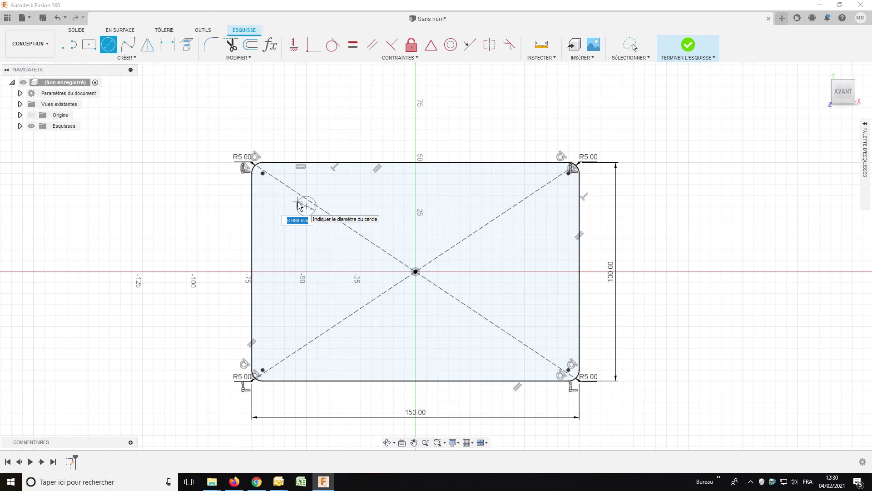
{"action": "type", "text": "10"}
{"action": "key", "text": "Return"}
{"action": "key", "text": "Escape"}
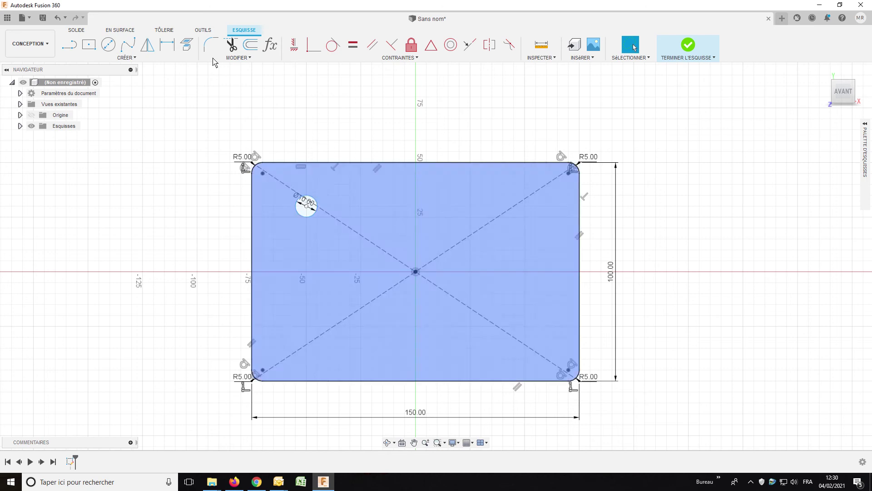
Dimension the circle's centre 15 mm from the left edge and 15 mm from the top edge.
{"action": "left_click", "coordinate": [160, 44]}
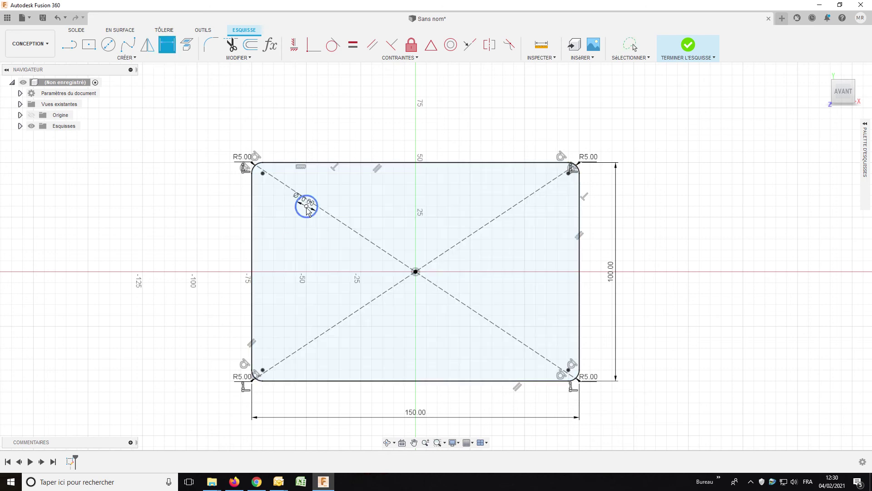
{"action": "left_click", "coordinate": [253, 209]}
{"action": "left_click", "coordinate": [306, 206]}
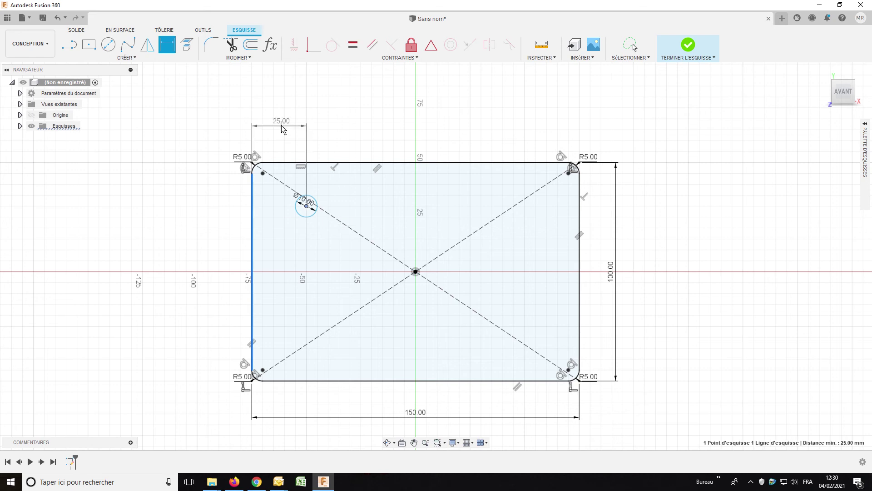
{"action": "left_click", "coordinate": [282, 128]}
{"action": "type", "text": "15"}
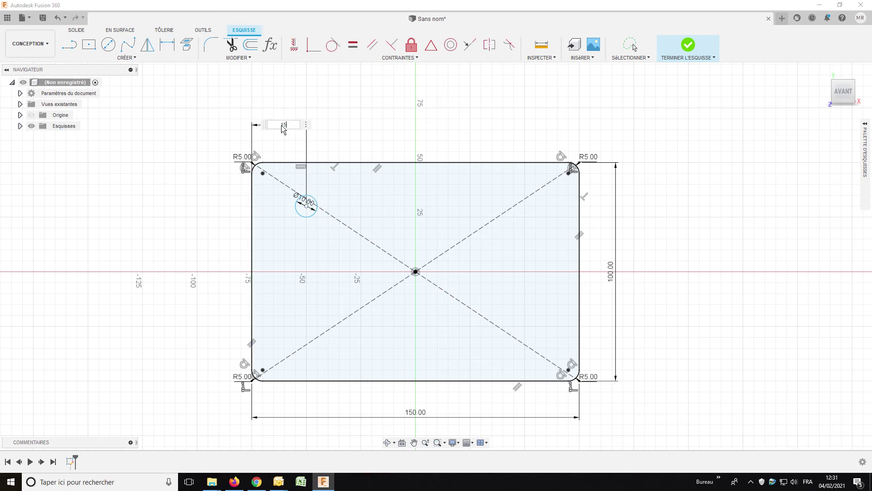
{"action": "key", "text": "Return"}
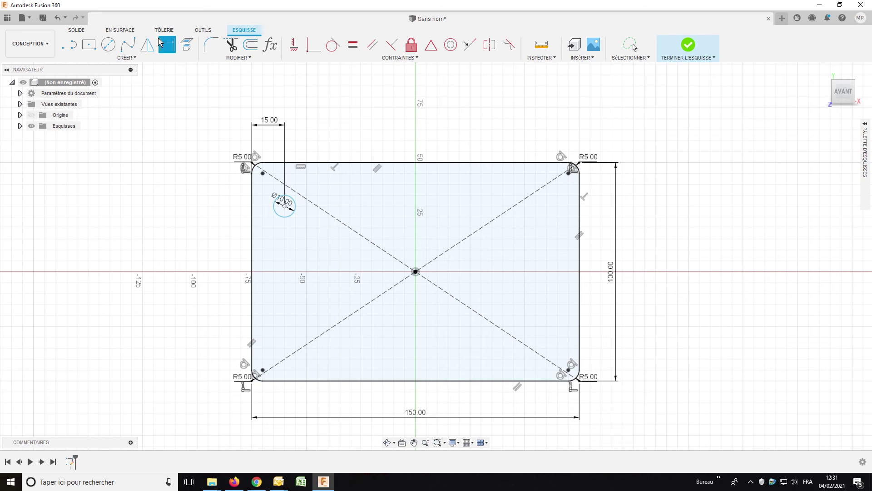
{"action": "left_click", "coordinate": [166, 48]}
{"action": "left_click", "coordinate": [292, 163]}
{"action": "left_click", "coordinate": [284, 206]}
{"action": "left_click", "coordinate": [320, 195]}
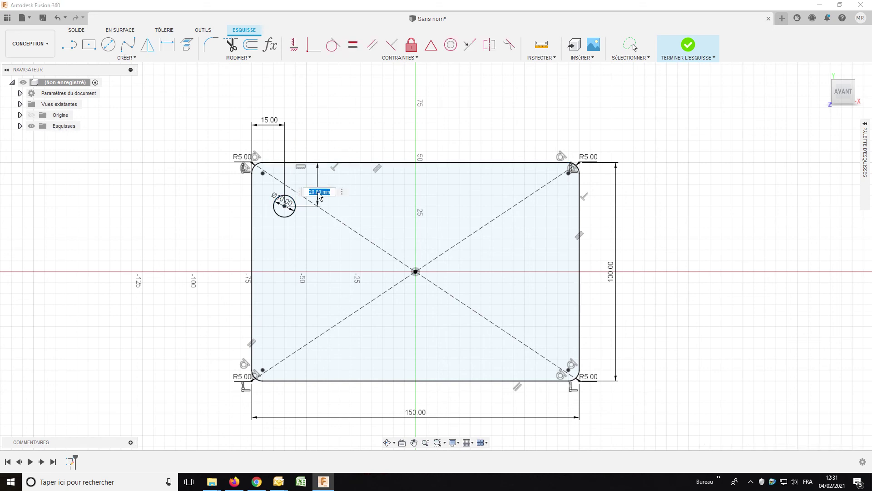
{"action": "type", "text": "15"}
{"action": "key", "text": "Return"}
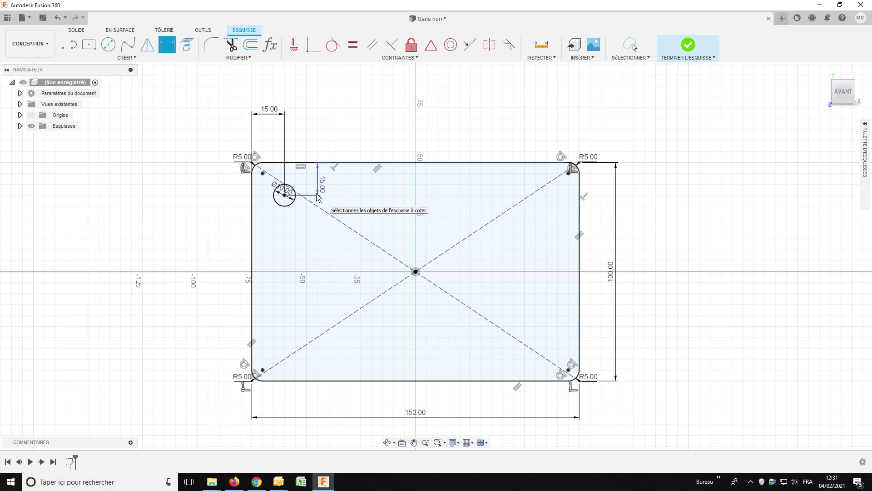
{"action": "left_click", "coordinate": [108, 44]}
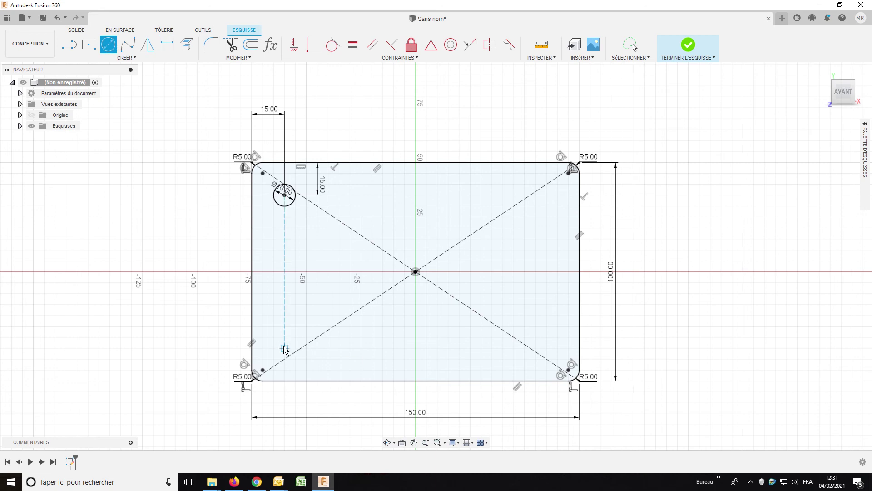
Draw a second circle near the plate's bottom-left corner.
{"action": "left_click", "coordinate": [284, 348]}
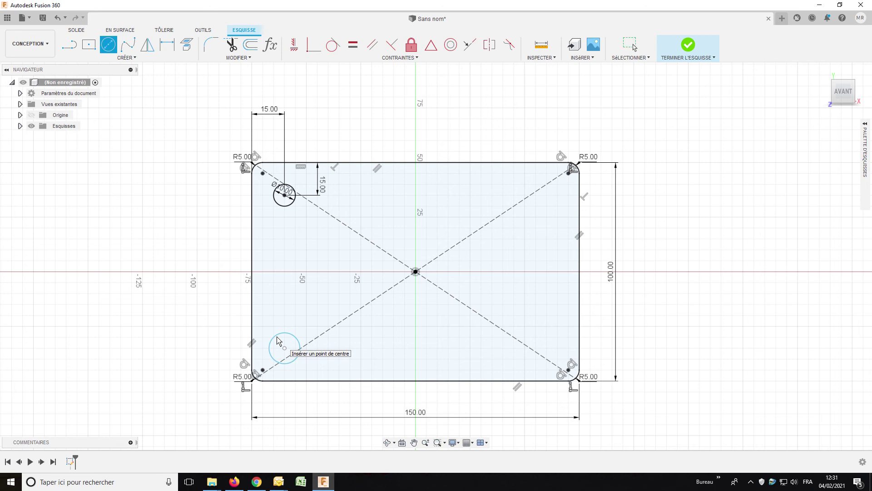
{"action": "left_click", "coordinate": [279, 341]}
{"action": "key", "text": "Escape"}
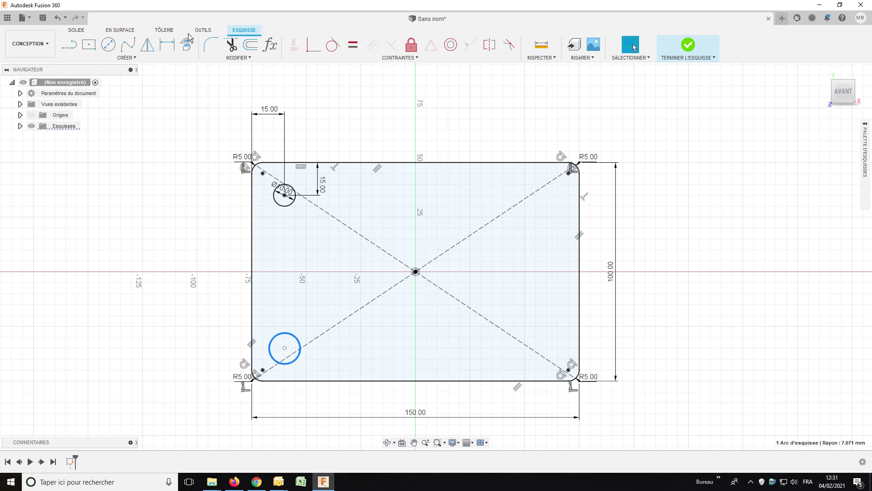
{"action": "key", "text": "d"}
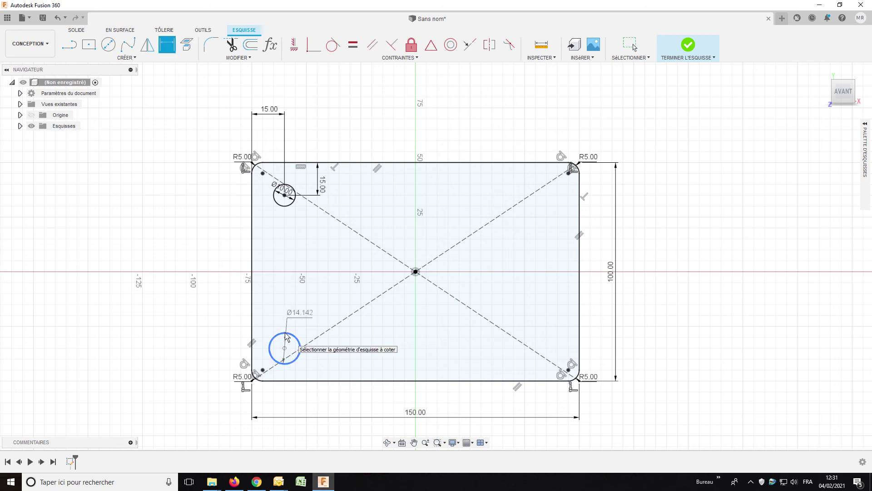
{"action": "key", "text": "Escape"}
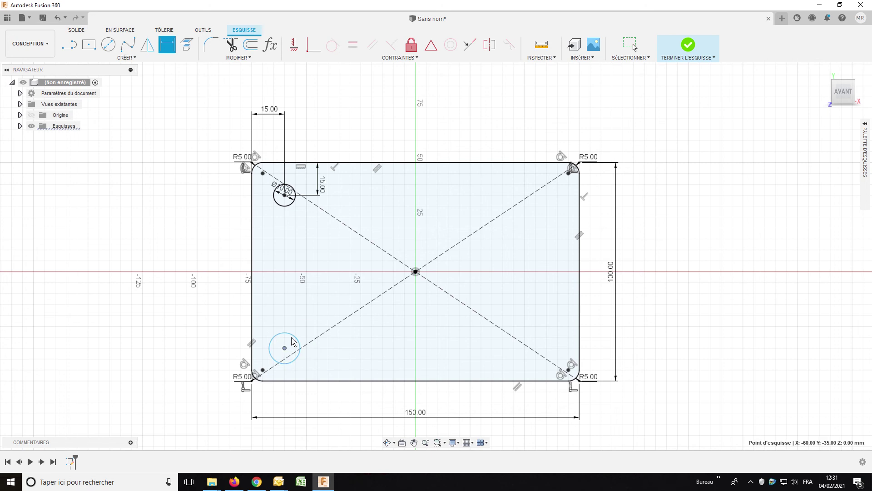
{"action": "left_click", "coordinate": [274, 359]}
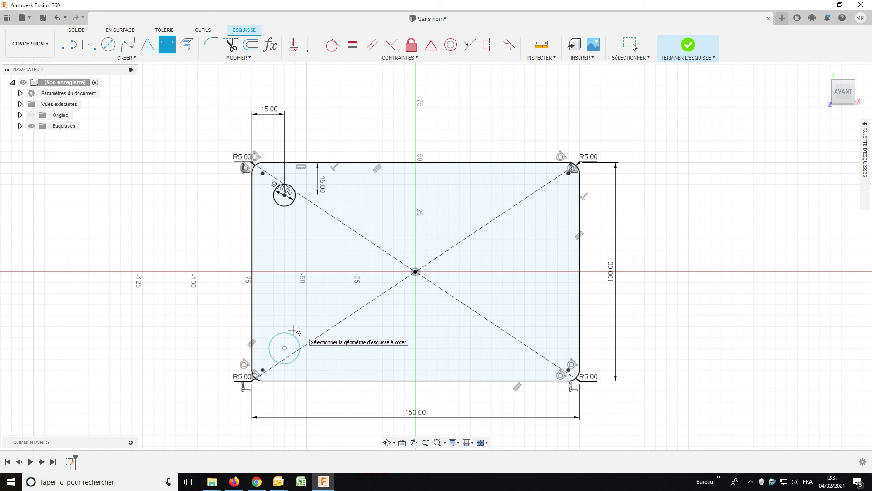
{"action": "key", "text": "Escape"}
Give the lower-left circle a 10 mm diameter.
{"action": "left_click", "coordinate": [167, 44]}
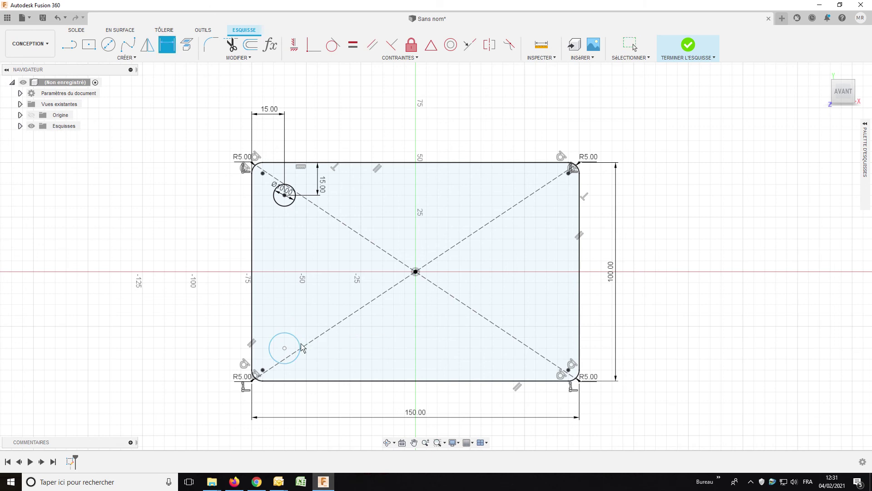
{"action": "left_click", "coordinate": [300, 345]}
{"action": "left_click", "coordinate": [301, 322]}
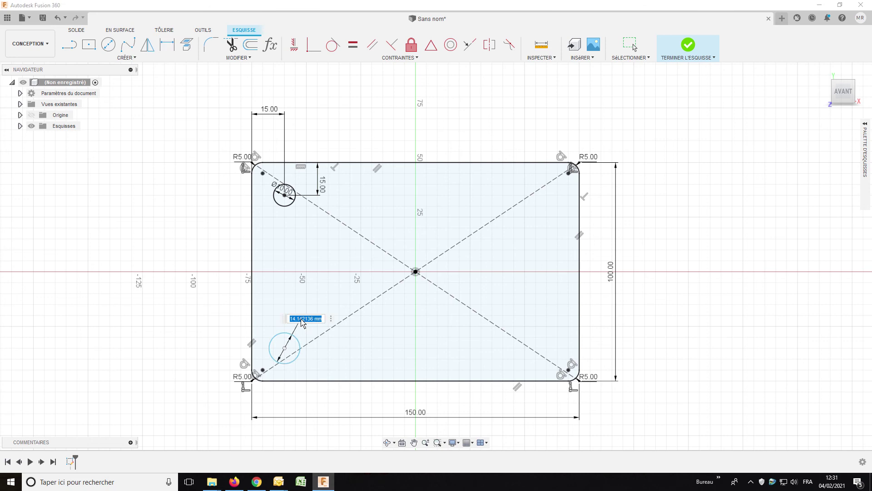
{"action": "type", "text": "10"}
{"action": "key", "text": "Return"}
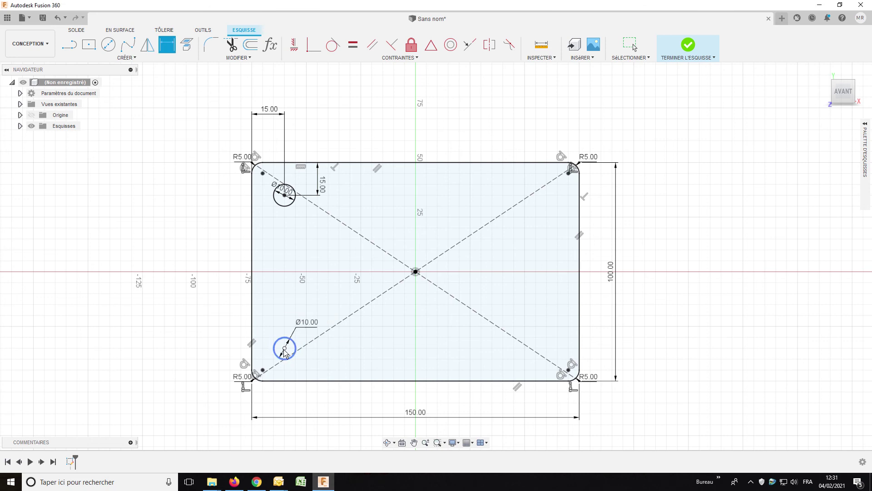
Position the lower-left circle 15 mm from the left edge and 15 mm from the bottom edge.
{"action": "left_click", "coordinate": [284, 349]}
{"action": "left_click", "coordinate": [252, 348]}
{"action": "left_click", "coordinate": [273, 313]}
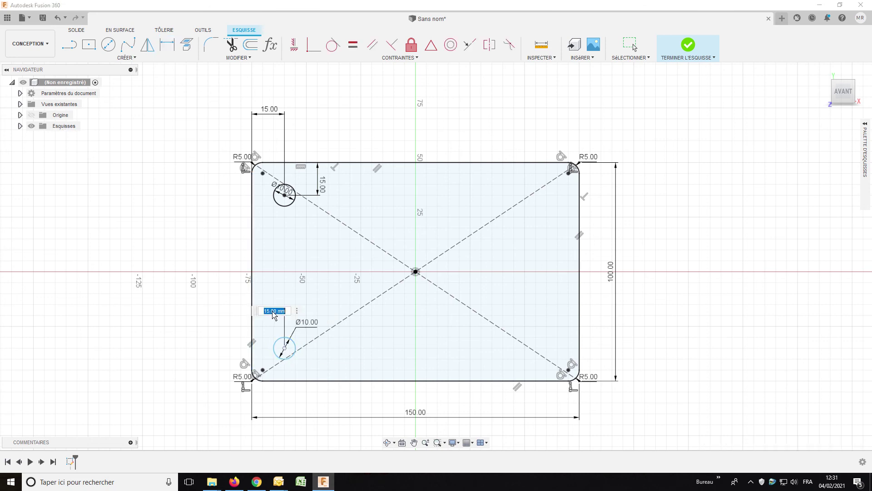
{"action": "key", "text": "Return"}
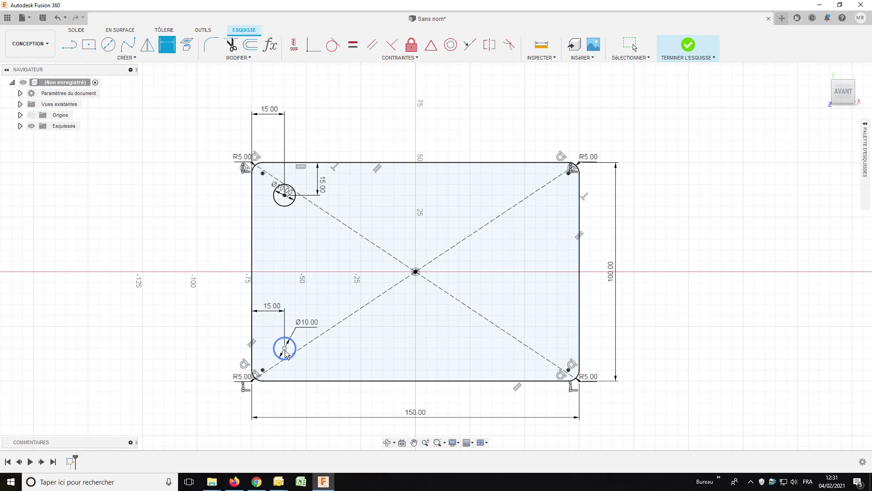
{"action": "left_click", "coordinate": [287, 353]}
{"action": "left_click", "coordinate": [295, 381]}
{"action": "left_click", "coordinate": [311, 367]}
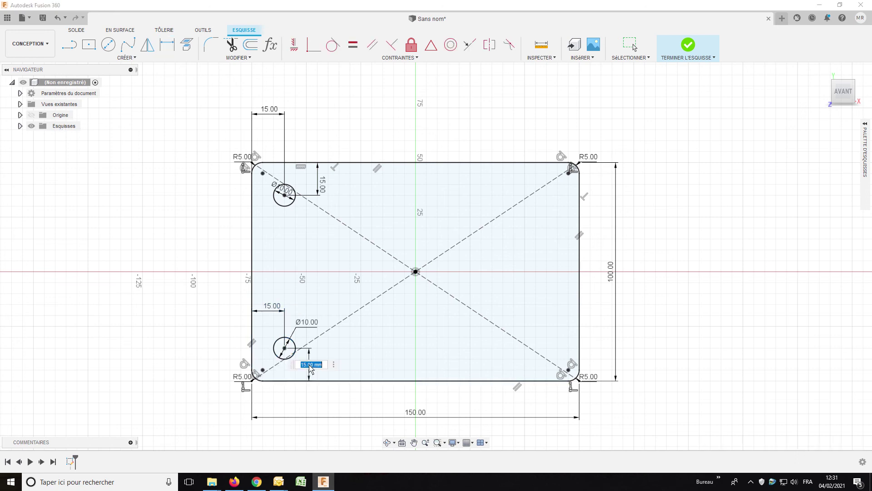
{"action": "key", "text": "Return"}
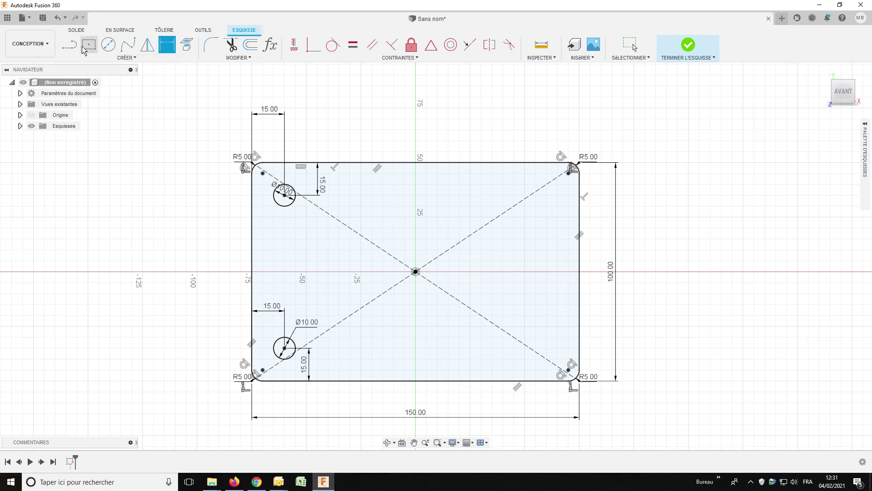
Draw a short vertical line above the plate, dimensioned 75 mm from the left edge.
{"action": "left_click", "coordinate": [69, 44]}
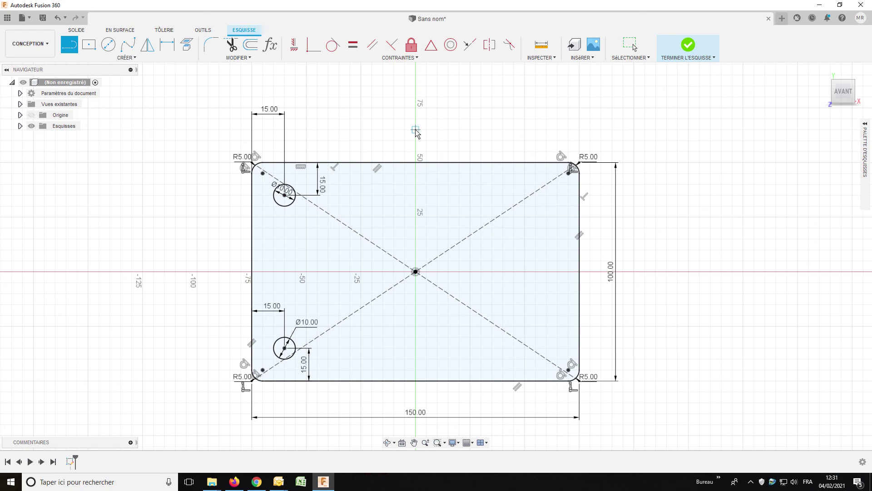
{"action": "left_click", "coordinate": [415, 131]}
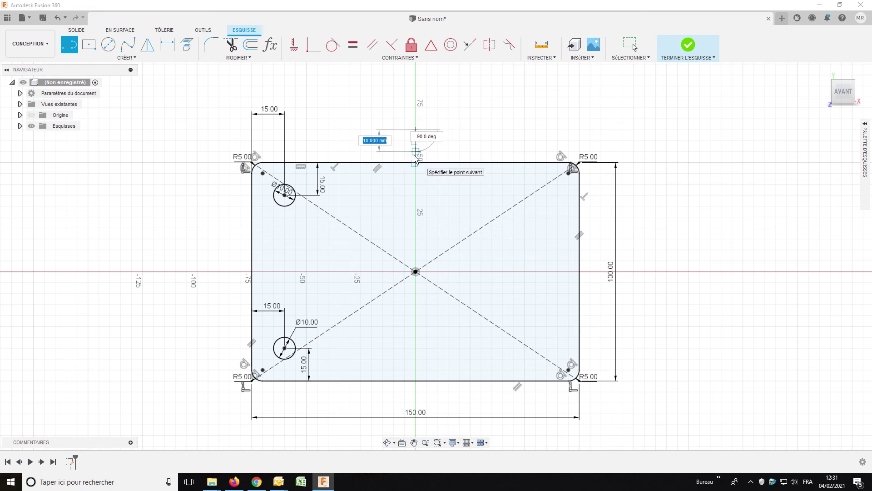
{"action": "left_click", "coordinate": [415, 152]}
{"action": "key", "text": "Escape"}
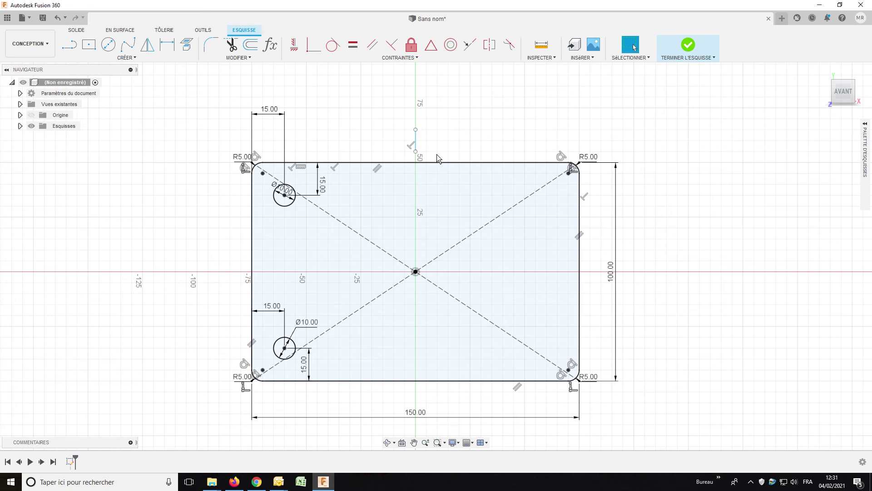
{"action": "left_click", "coordinate": [176, 47]}
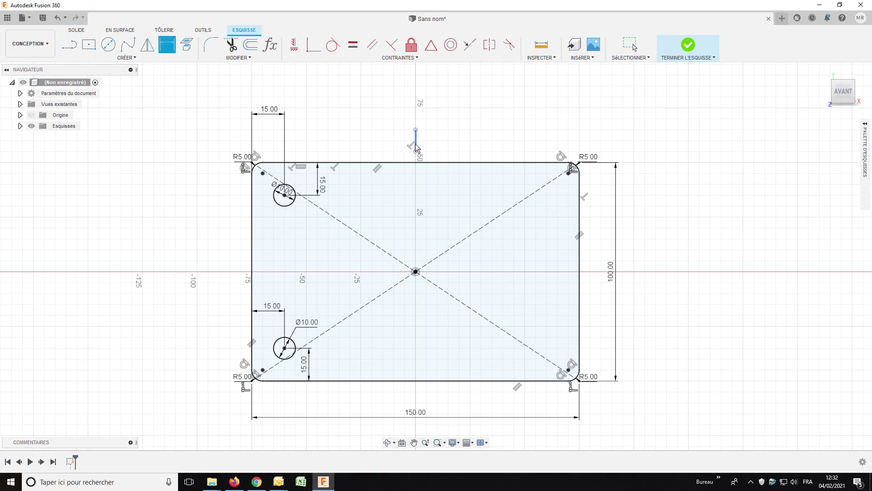
{"action": "left_click", "coordinate": [416, 146]}
{"action": "left_click", "coordinate": [252, 227]}
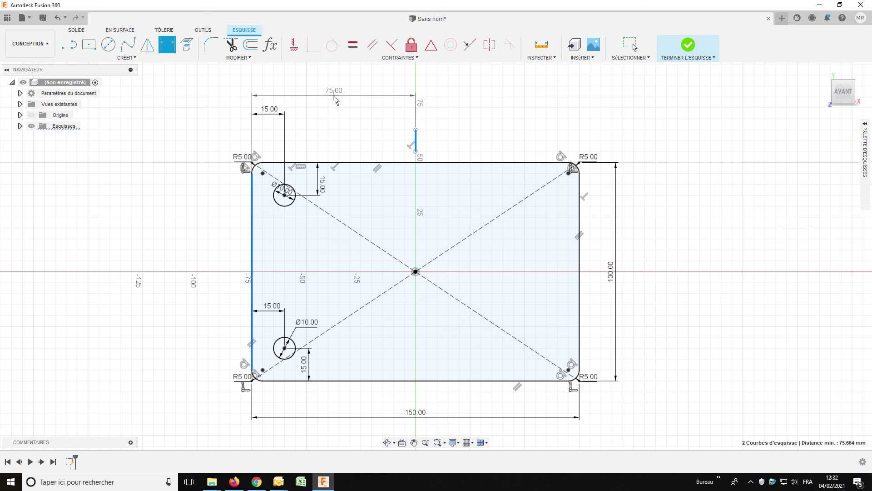
{"action": "left_click", "coordinate": [335, 99]}
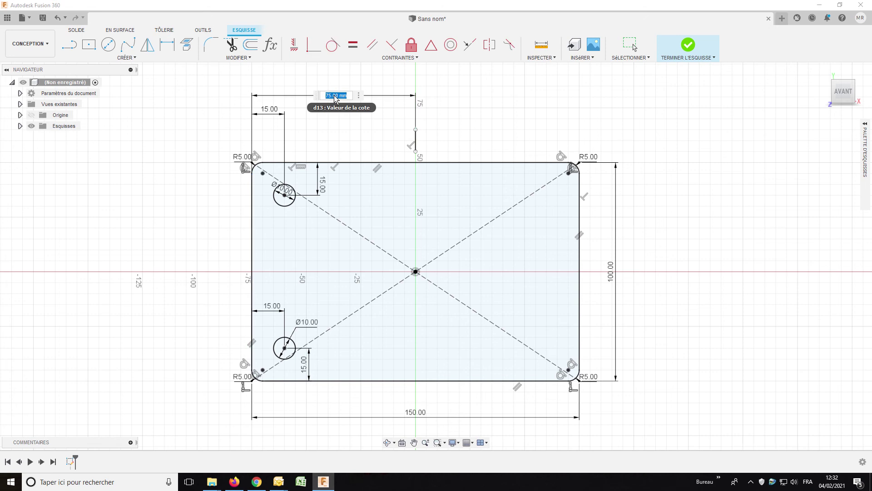
{"action": "type", "text": "75"}
{"action": "key", "text": "Return"}
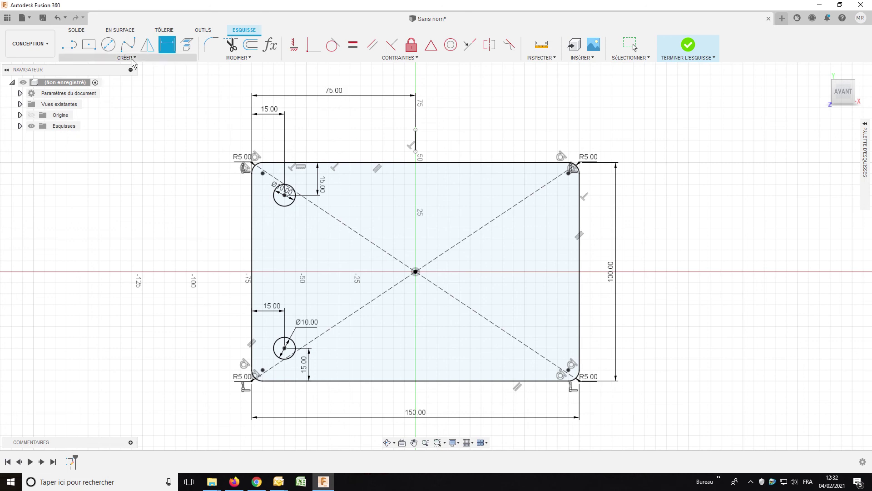
Mirror the upper-left and lower-left circles across the vertical line to form the right-side holes.
{"action": "left_click", "coordinate": [131, 58]}
{"action": "left_click", "coordinate": [89, 189]}
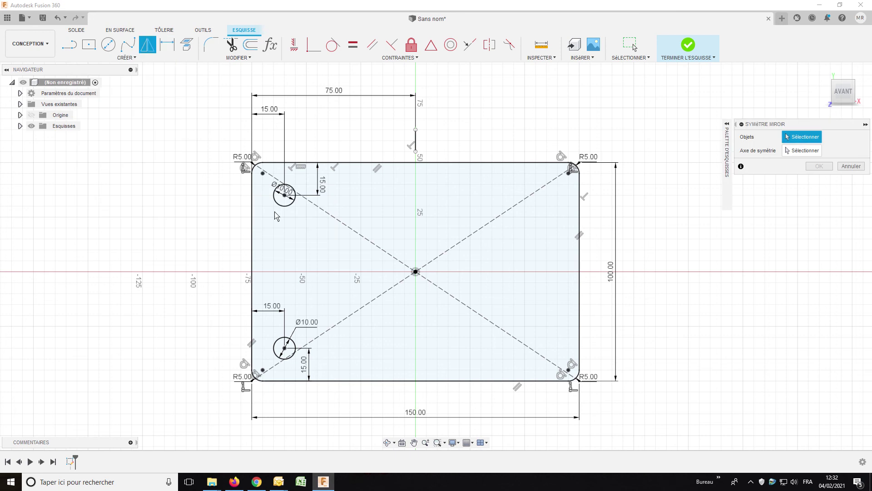
{"action": "left_click", "coordinate": [277, 204]}
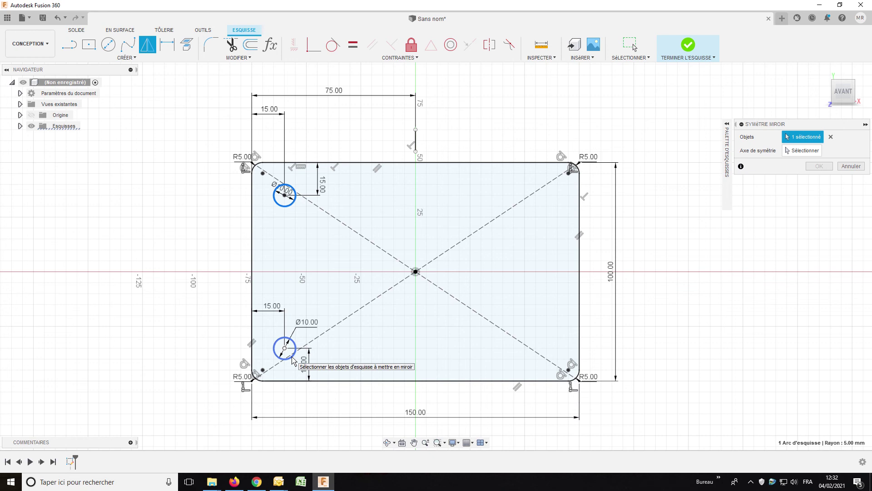
{"action": "left_click", "coordinate": [292, 357]}
{"action": "left_click", "coordinate": [803, 151]}
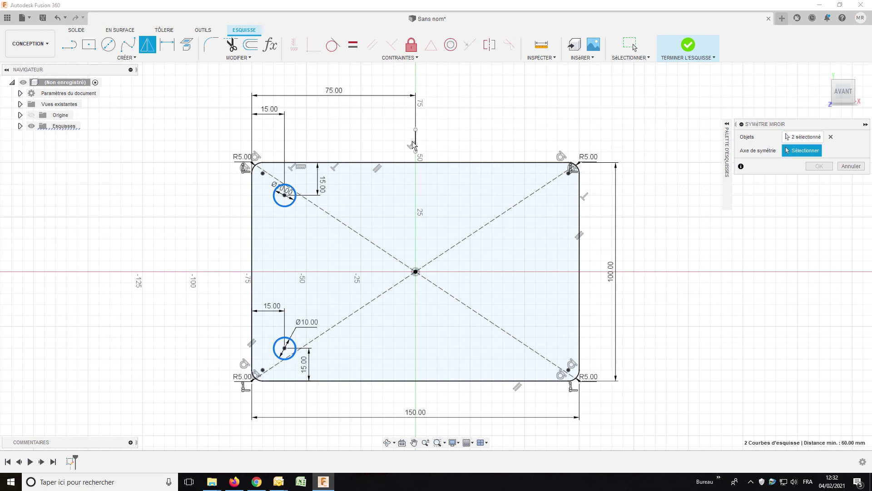
{"action": "left_click", "coordinate": [416, 144]}
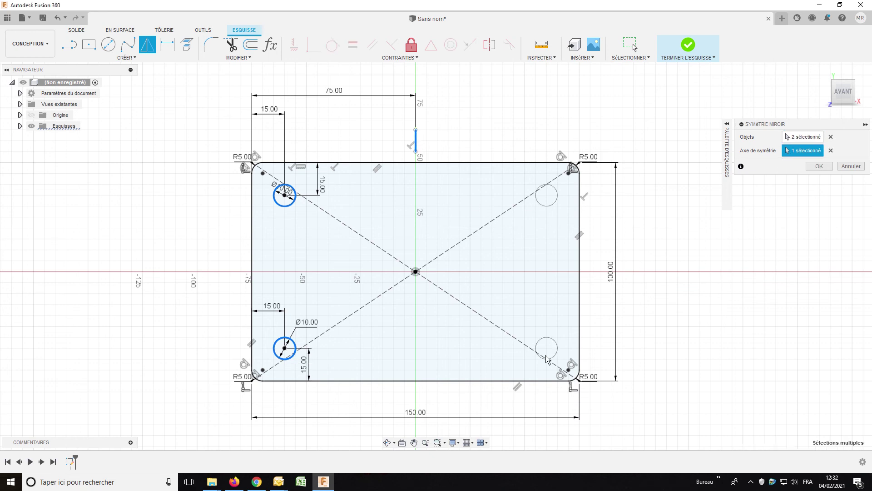
{"action": "left_click", "coordinate": [819, 166]}
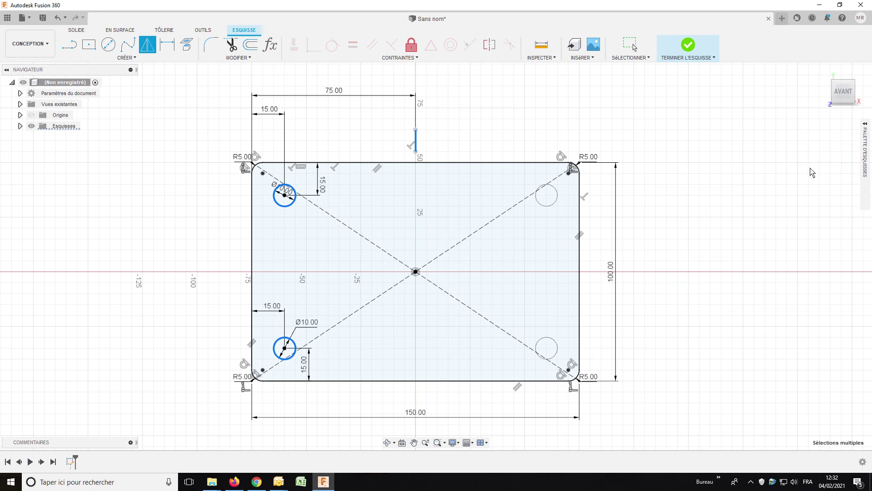
Finish the sketch and extrude the plate profile 10.2 mm as a new body.
{"action": "left_click", "coordinate": [688, 46]}
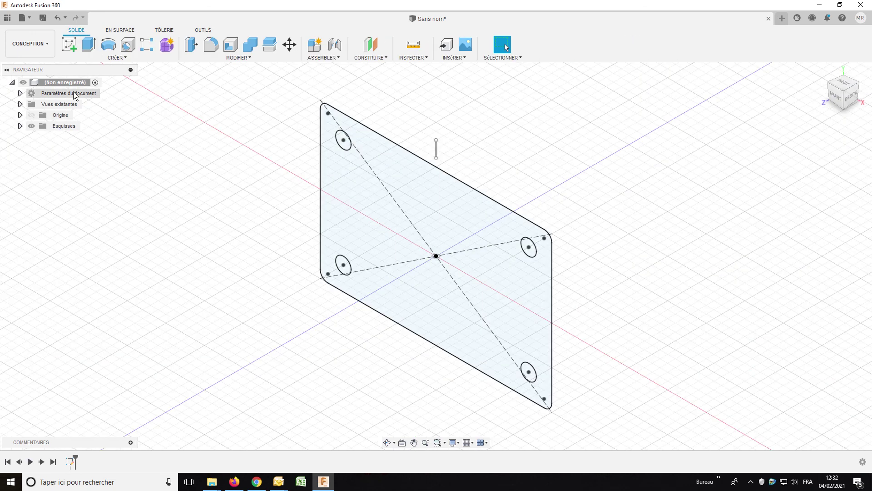
{"action": "left_click", "coordinate": [91, 45]}
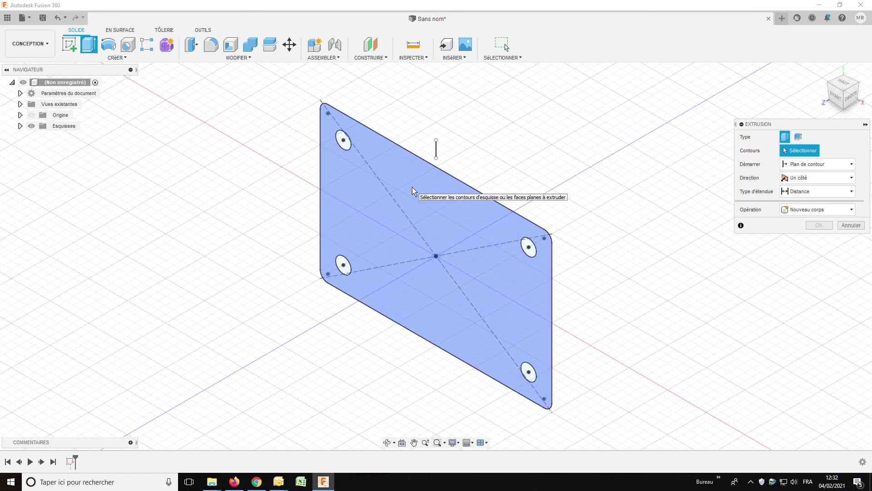
{"action": "left_click", "coordinate": [414, 190]}
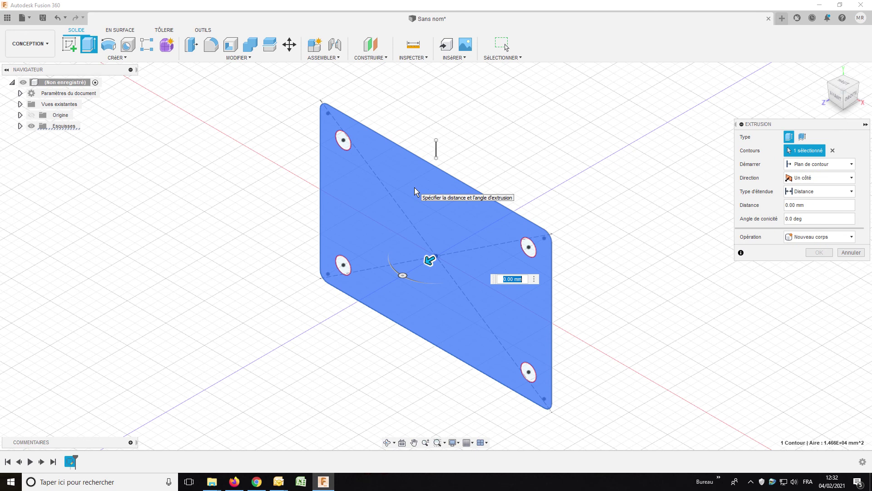
{"action": "type", "text": "10"}
{"action": "key", "text": "Return"}
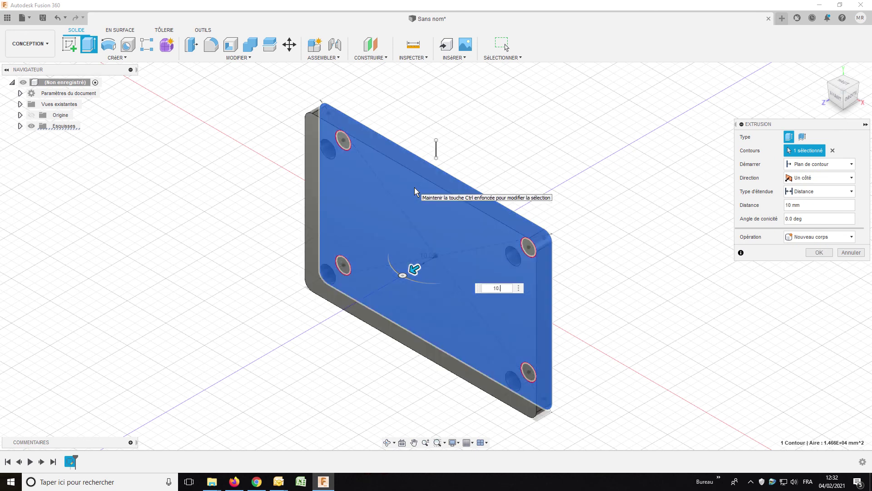
{"action": "type", "text": ".2"}
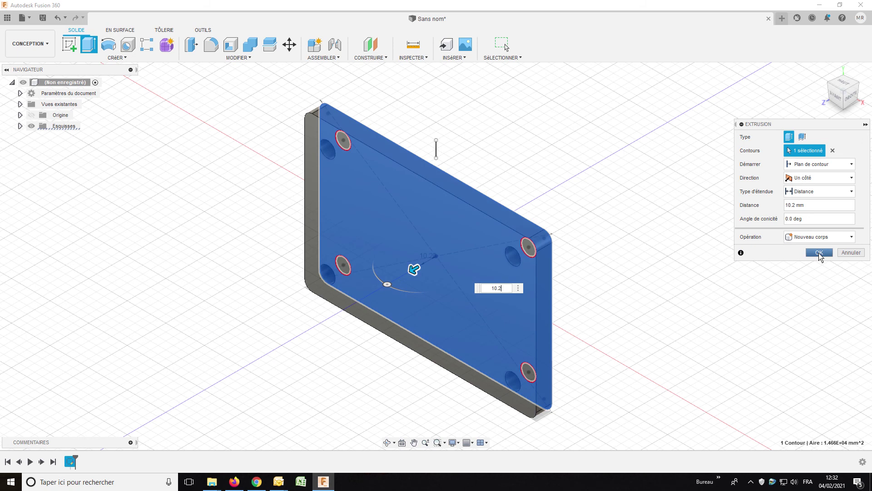
{"action": "left_click", "coordinate": [820, 253]}
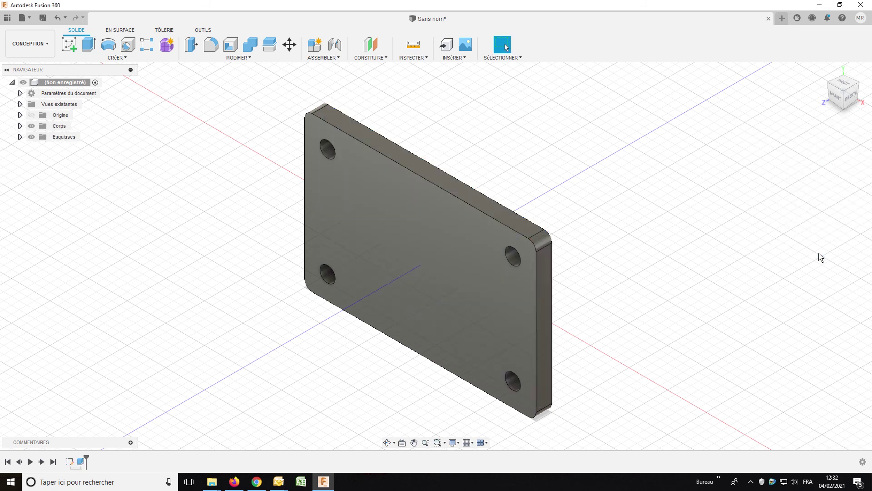
In Manufacture, create setup Configuration1 with the WCS origin at the stock's bottom-left box point.
{"action": "left_click", "coordinate": [839, 99]}
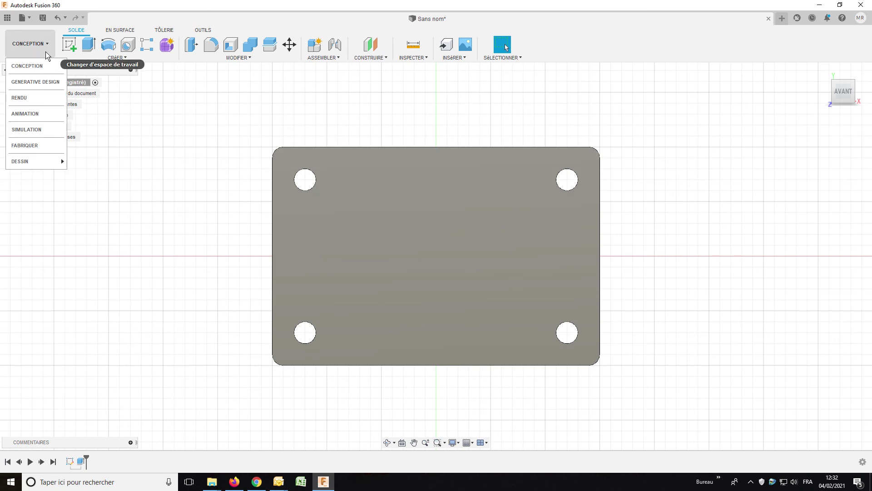
{"action": "left_click", "coordinate": [49, 145]}
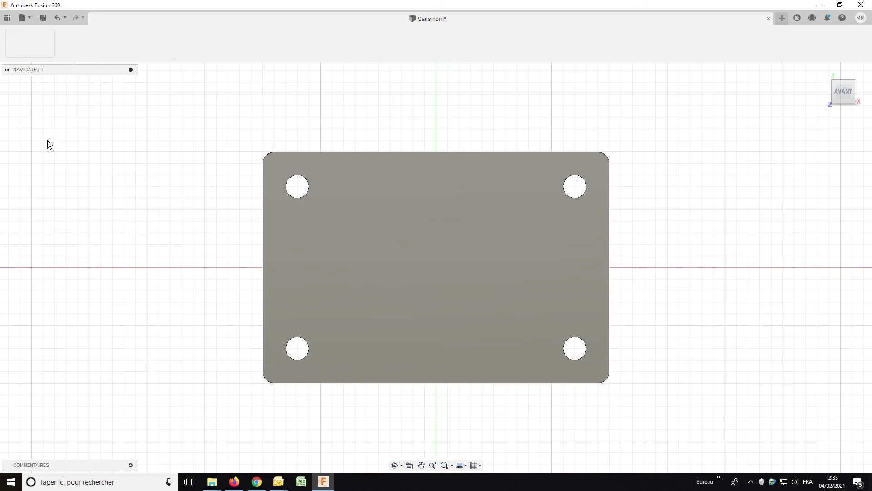
{"action": "left_click", "coordinate": [87, 58]}
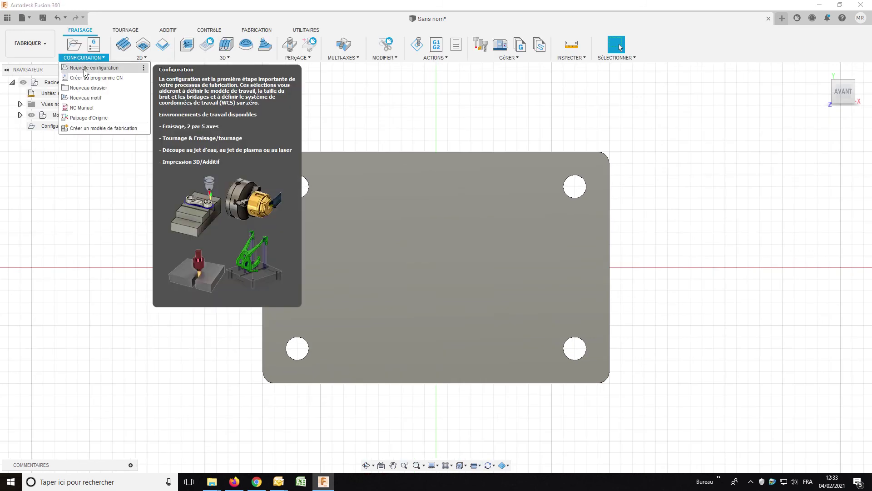
{"action": "left_click", "coordinate": [86, 67]}
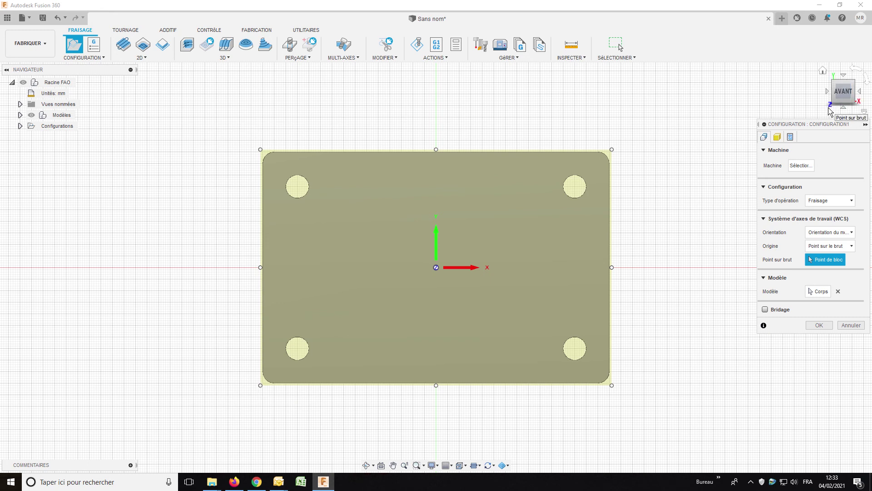
{"action": "left_click", "coordinate": [261, 385]}
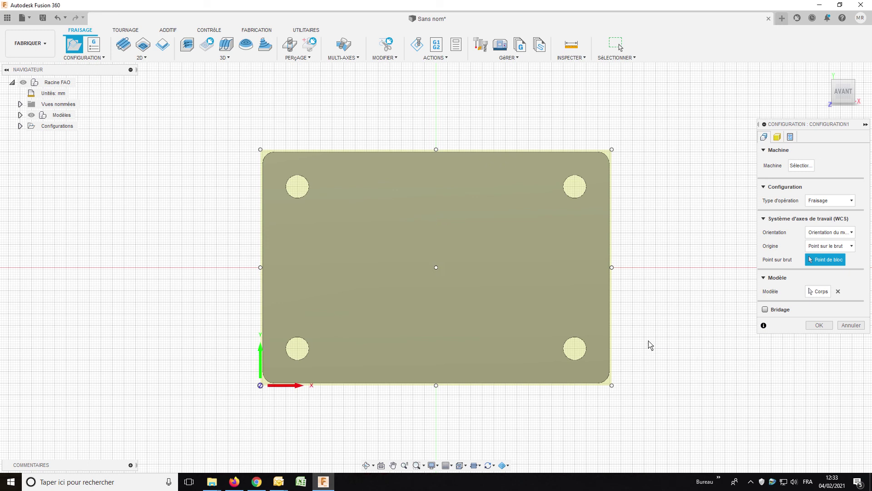
{"action": "left_click", "coordinate": [818, 326]}
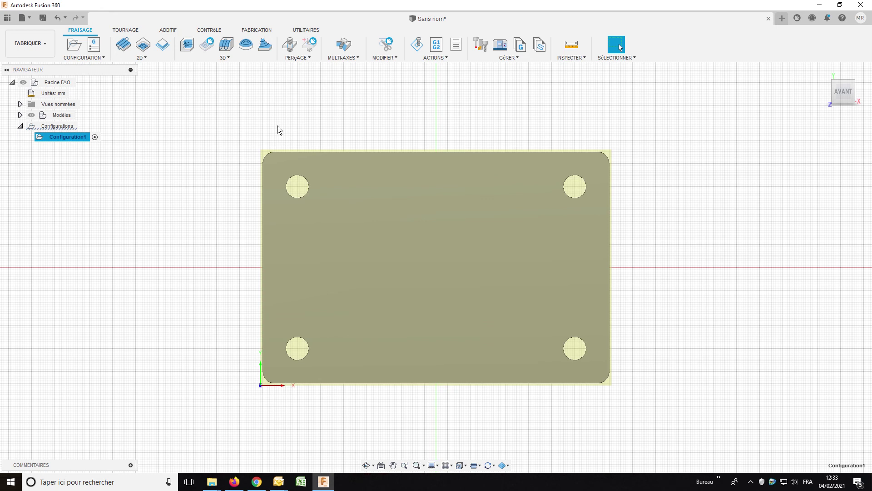
Start a 2D Contour operation using the 4 mm flat end mill.
{"action": "left_click", "coordinate": [138, 58]}
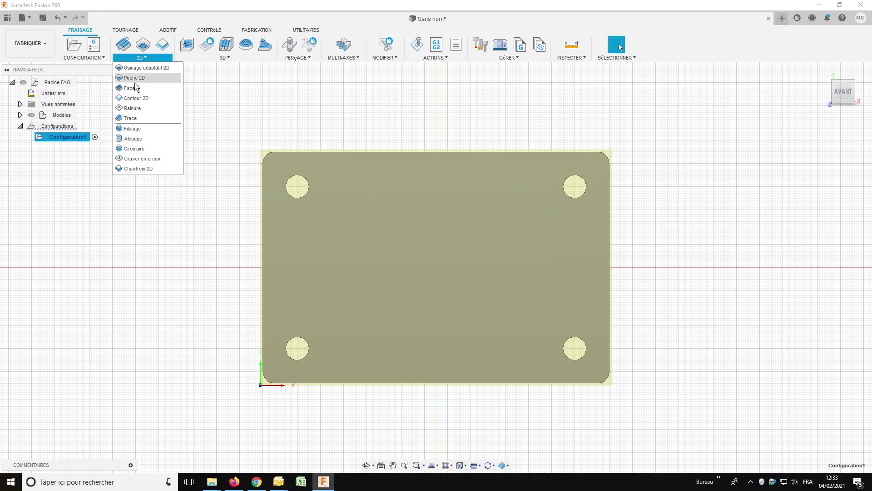
{"action": "left_click", "coordinate": [136, 98]}
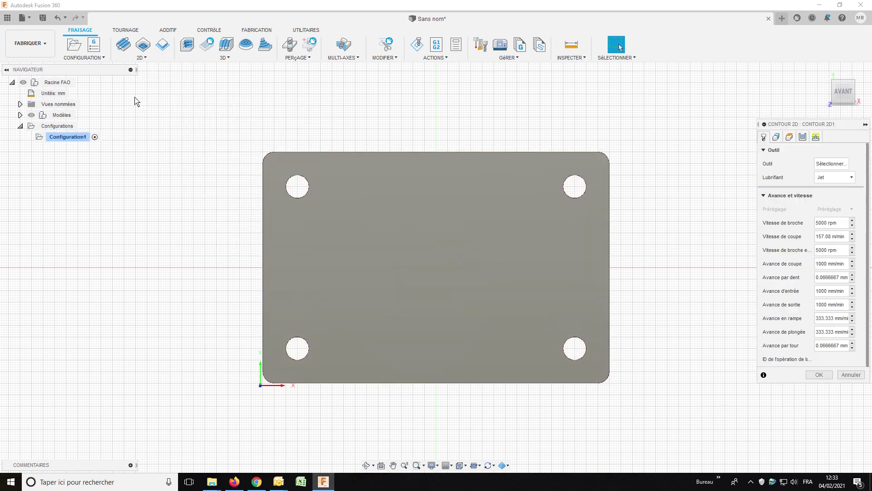
{"action": "left_click", "coordinate": [831, 164]}
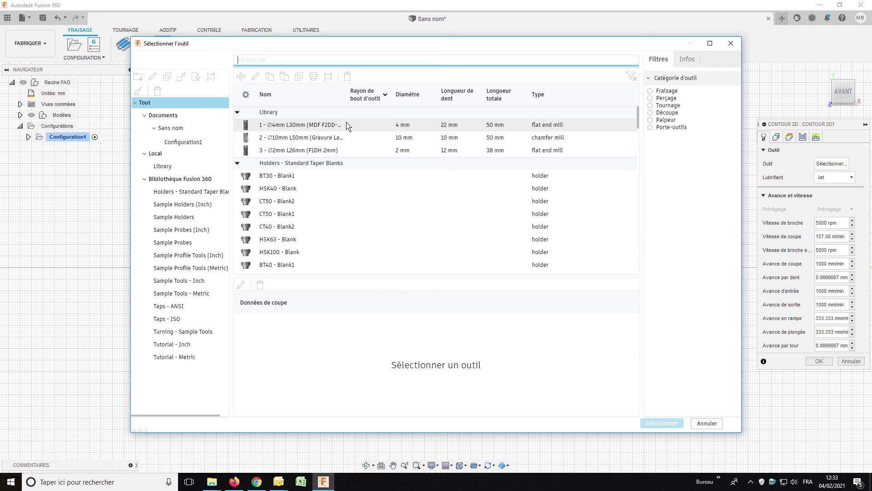
{"action": "left_click", "coordinate": [328, 128]}
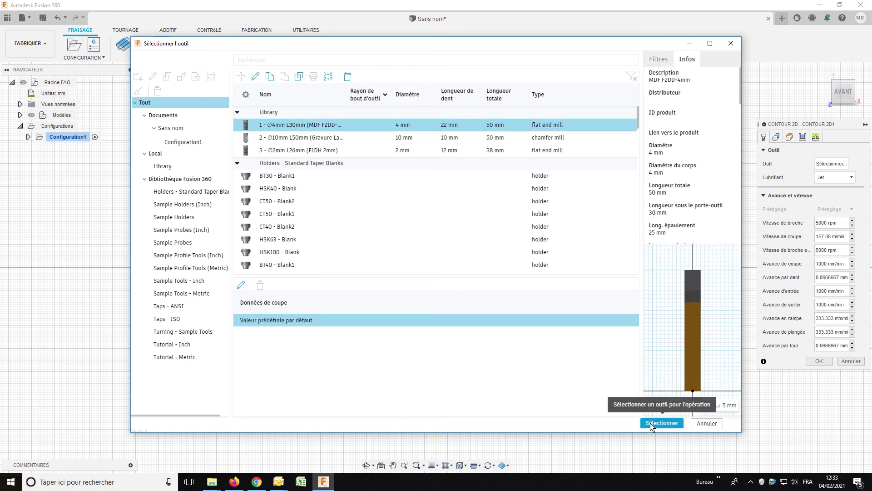
{"action": "left_click", "coordinate": [652, 423]}
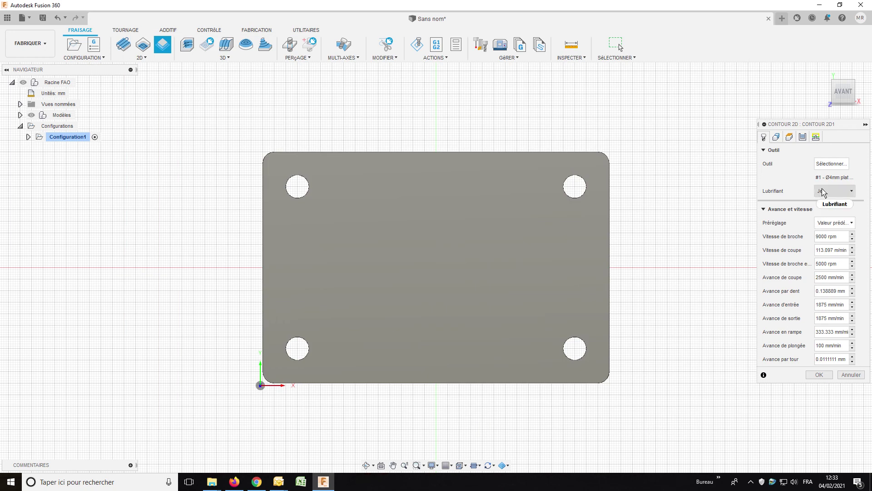
Select the plate's bottom outer contour as the contour geometry.
{"action": "left_click", "coordinate": [777, 138]}
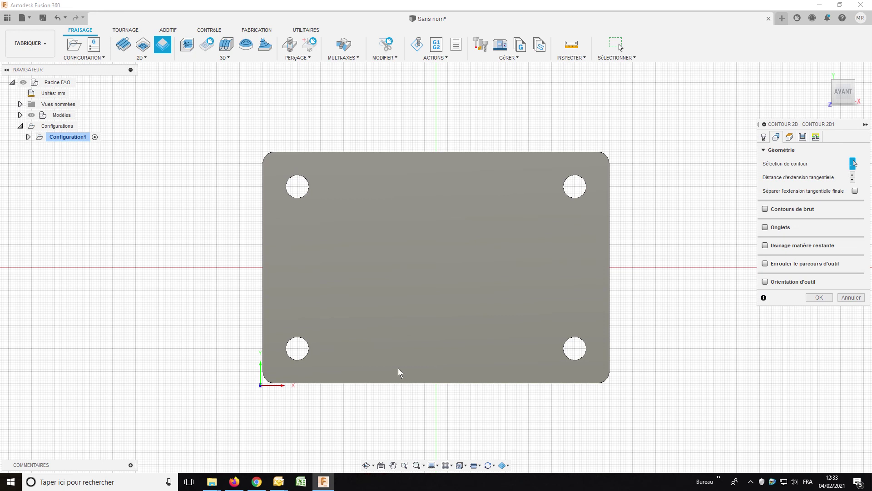
{"action": "left_click", "coordinate": [365, 465]}
{"action": "left_click_drag", "start_coordinate": [387, 369], "coordinate": [829, 148]}
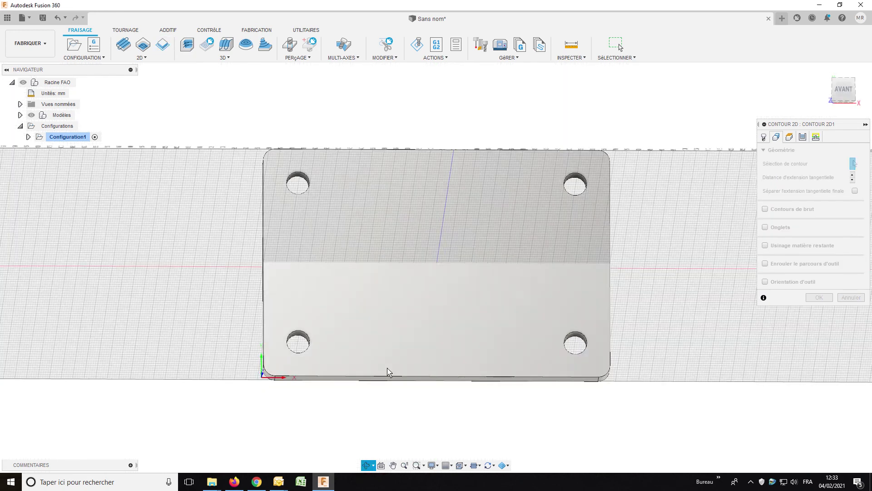
{"action": "key", "text": "Escape"}
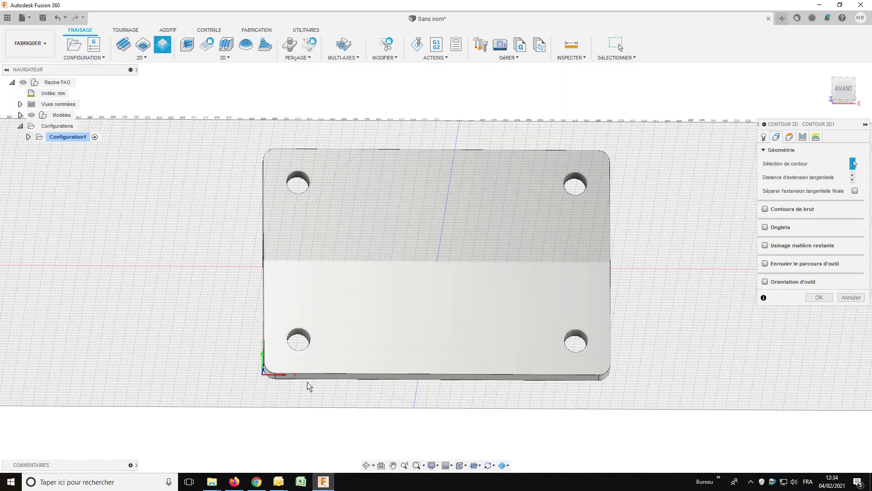
{"action": "left_click", "coordinate": [310, 385]}
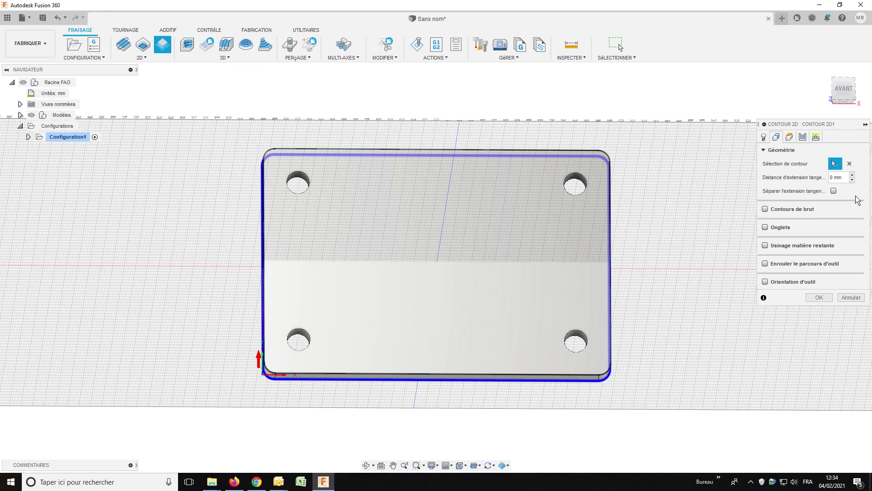
Enable holding tabs with width 8, height 2 and 75 mm spacing.
{"action": "left_click", "coordinate": [765, 227]}
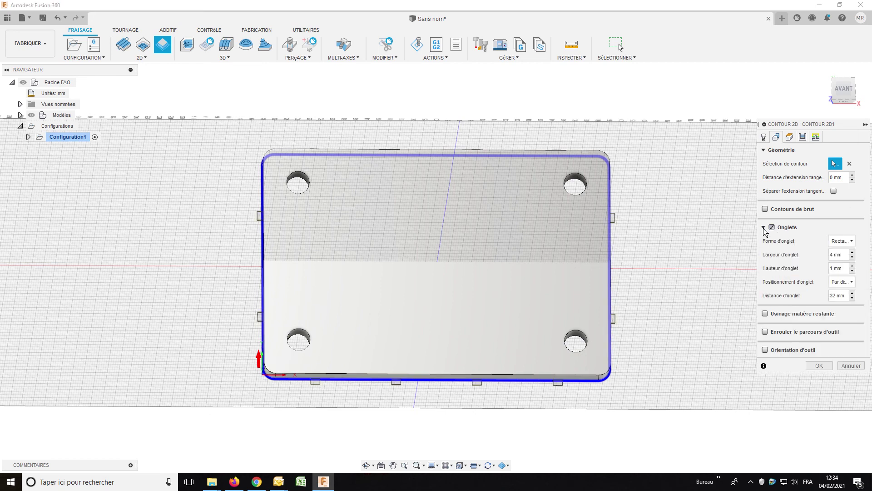
{"action": "left_click", "coordinate": [839, 256]}
{"action": "type", "text": "8"}
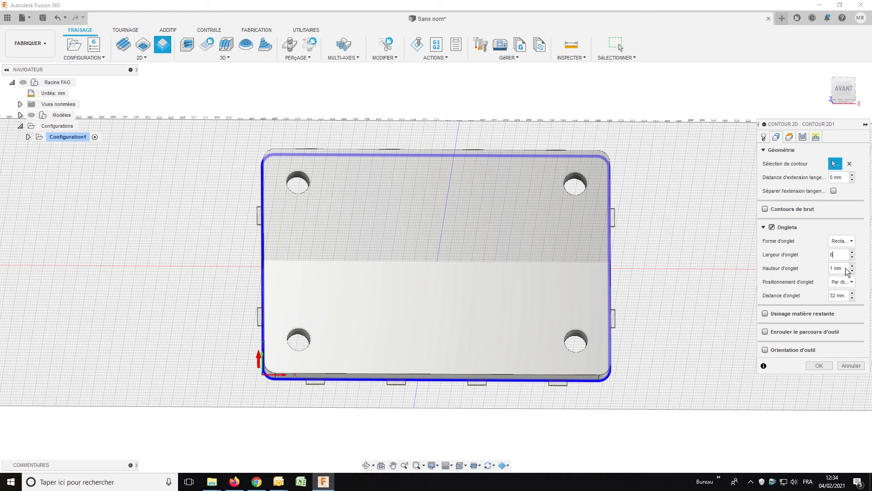
{"action": "left_click", "coordinate": [830, 266]}
{"action": "type", "text": "2"}
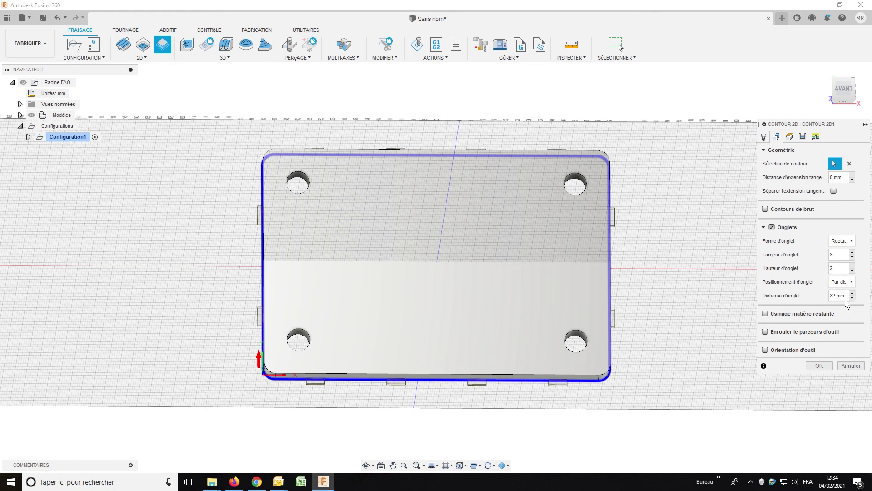
{"action": "left_click", "coordinate": [832, 296]}
{"action": "type", "text": "75"}
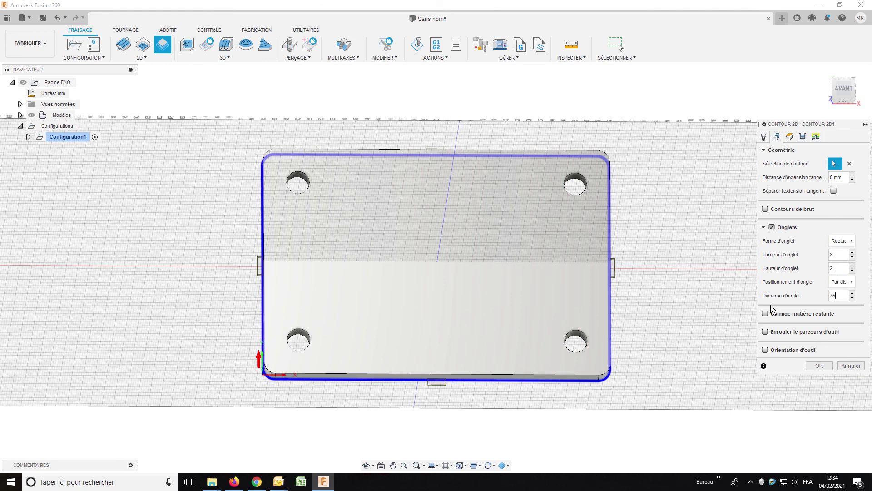
{"action": "left_click", "coordinate": [803, 137]}
Enable multiple depth passes of 2 mm for the contour.
{"action": "left_click", "coordinate": [803, 138]}
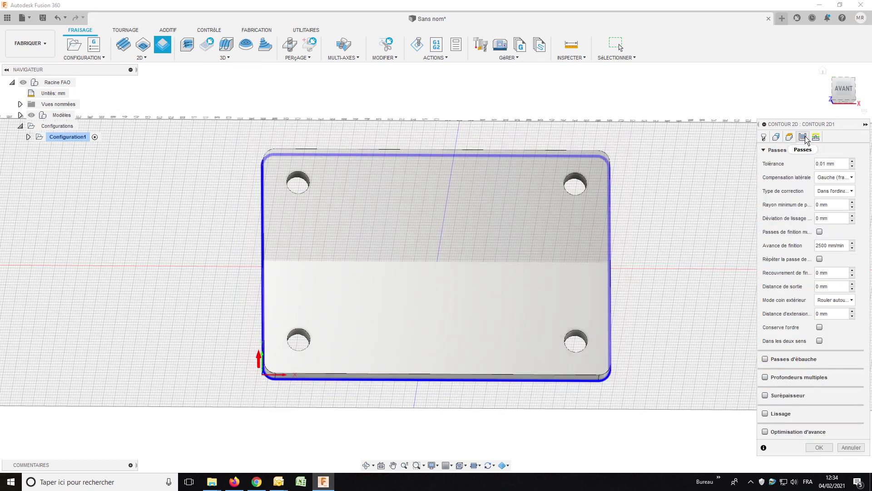
{"action": "left_click", "coordinate": [765, 396]}
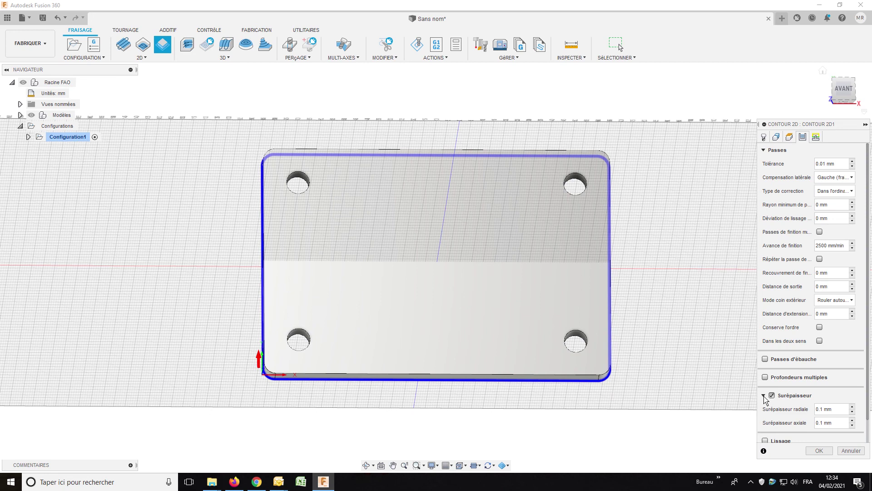
{"action": "left_click", "coordinate": [764, 395]}
{"action": "left_click", "coordinate": [765, 377]}
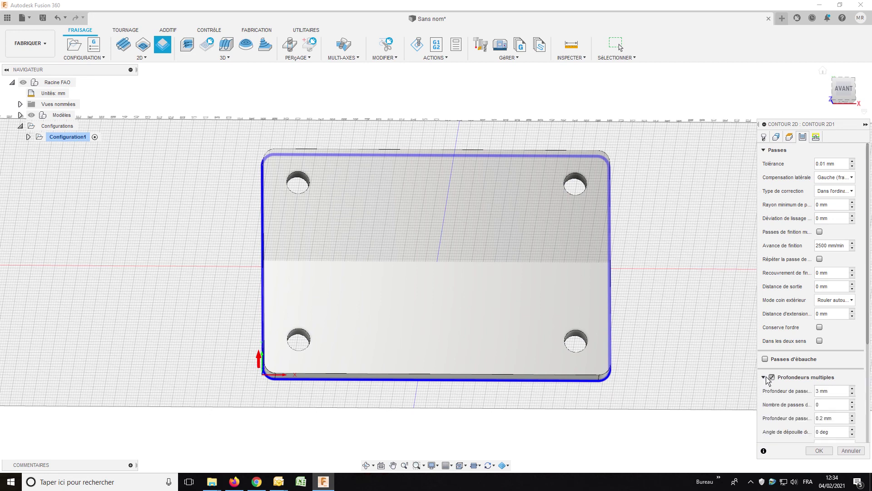
{"action": "left_click", "coordinate": [828, 394]}
Disable rapid retract, keep the tool down, and generate the Contour 2D1 toolpath.
{"action": "left_click", "coordinate": [820, 141]}
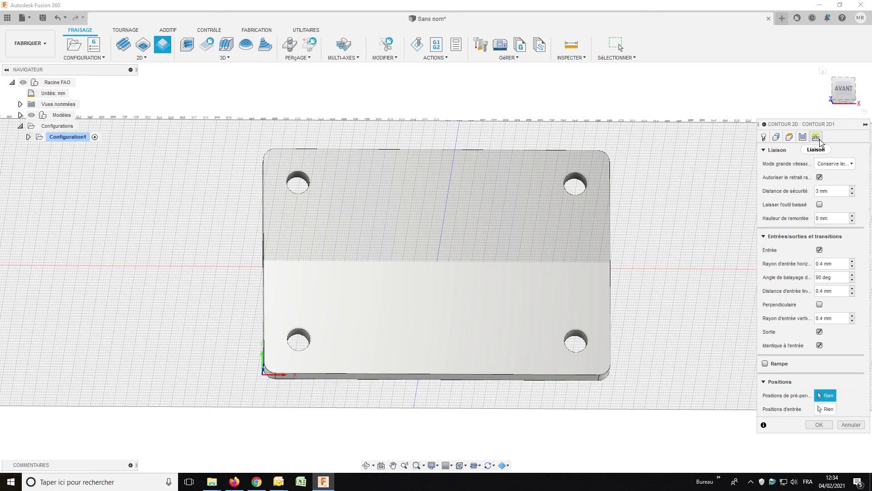
{"action": "left_click", "coordinate": [819, 177]}
{"action": "left_click", "coordinate": [820, 204]}
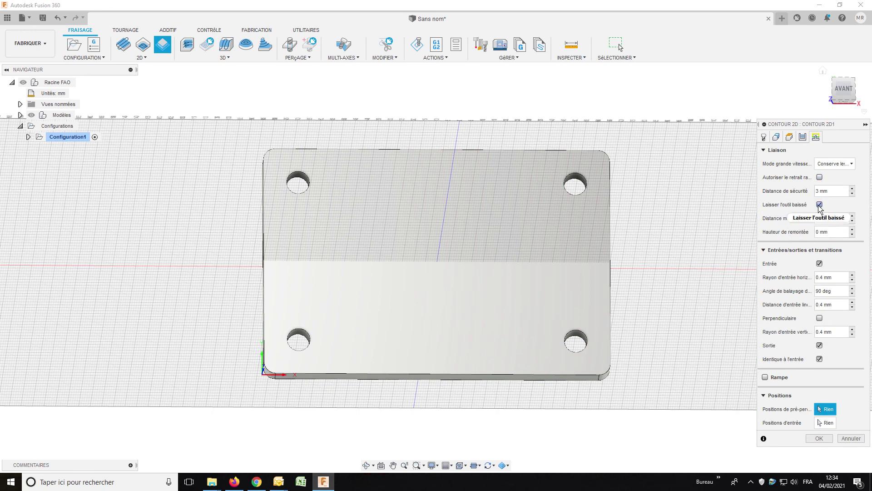
{"action": "left_click", "coordinate": [806, 439]}
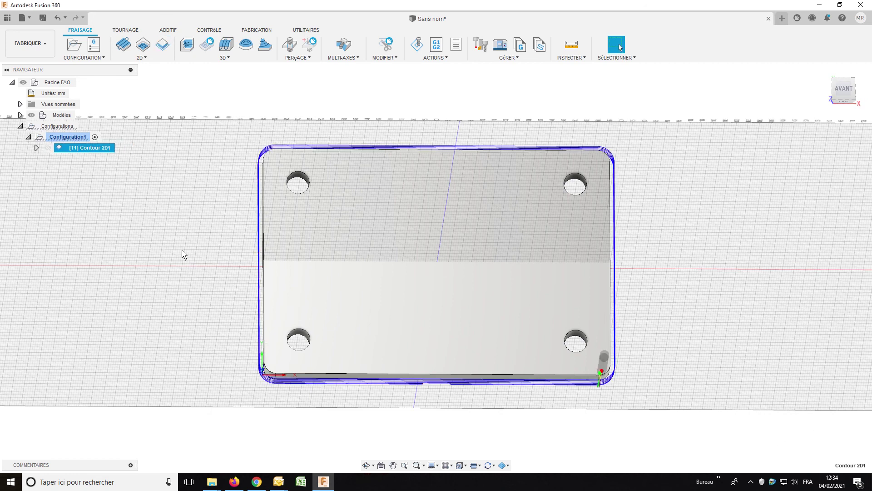
Simulate the Contour 2D1 toolpath through to its end, then close the simulation.
{"action": "right_click", "coordinate": [112, 148]}
{"action": "left_click", "coordinate": [142, 210]}
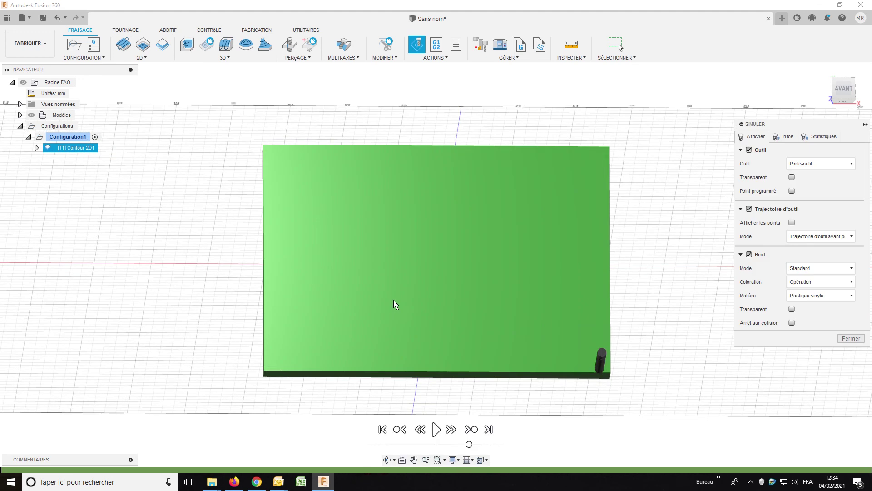
{"action": "left_click", "coordinate": [436, 430]}
{"action": "left_click_drag", "start_coordinate": [470, 444], "coordinate": [527, 444]}
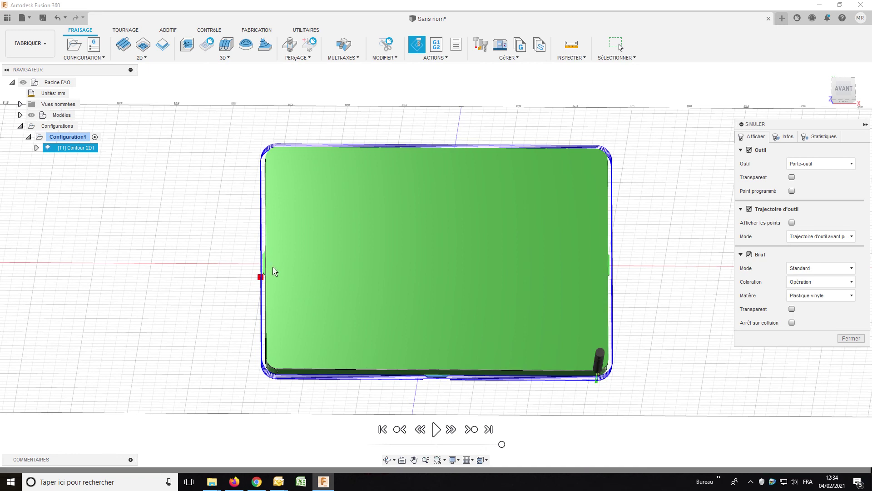
{"action": "left_click", "coordinate": [851, 338]}
{"action": "left_click", "coordinate": [134, 59]}
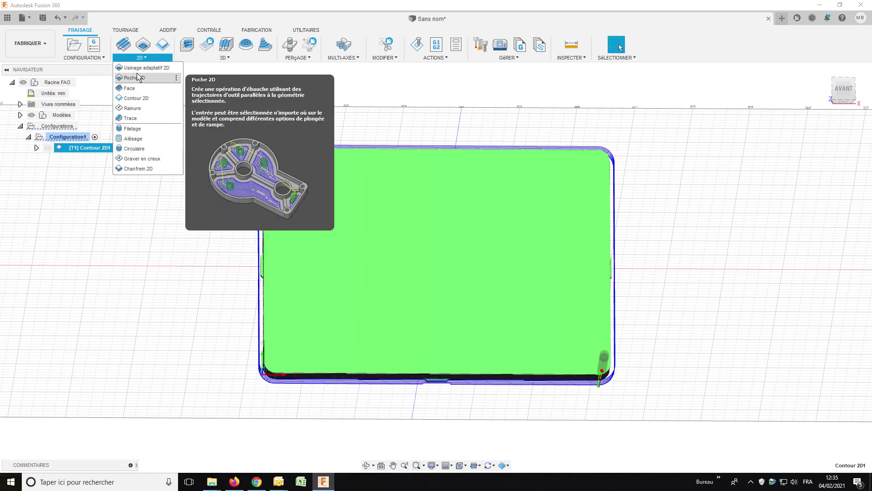
Start a Poche 2D operation and select all four holes as pocket geometry.
{"action": "left_click", "coordinate": [135, 78]}
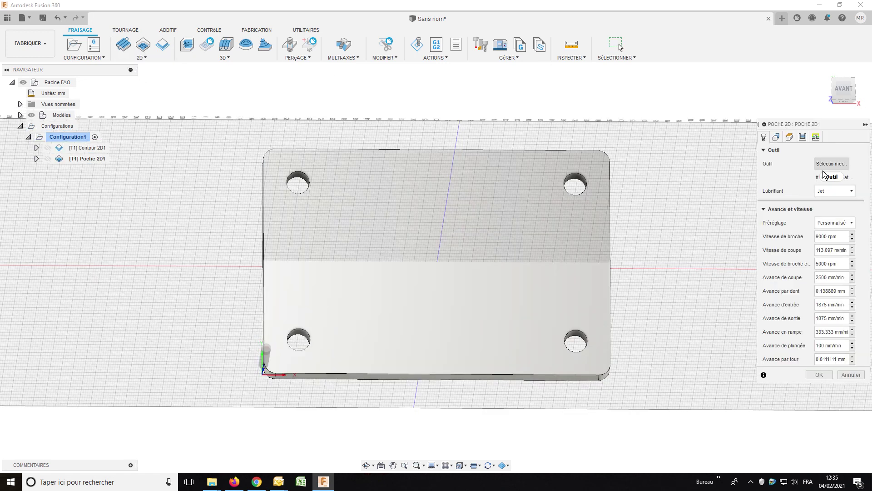
{"action": "left_click", "coordinate": [777, 138]}
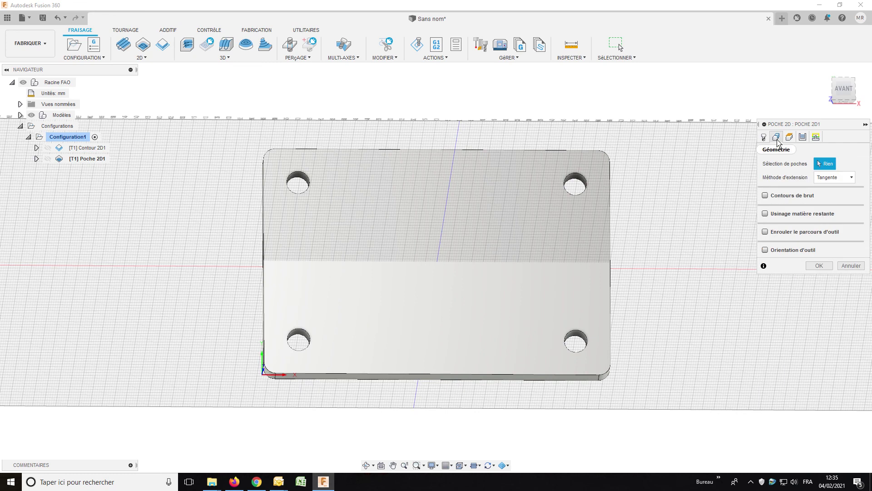
{"action": "left_click", "coordinate": [303, 186]}
{"action": "left_click", "coordinate": [579, 186]}
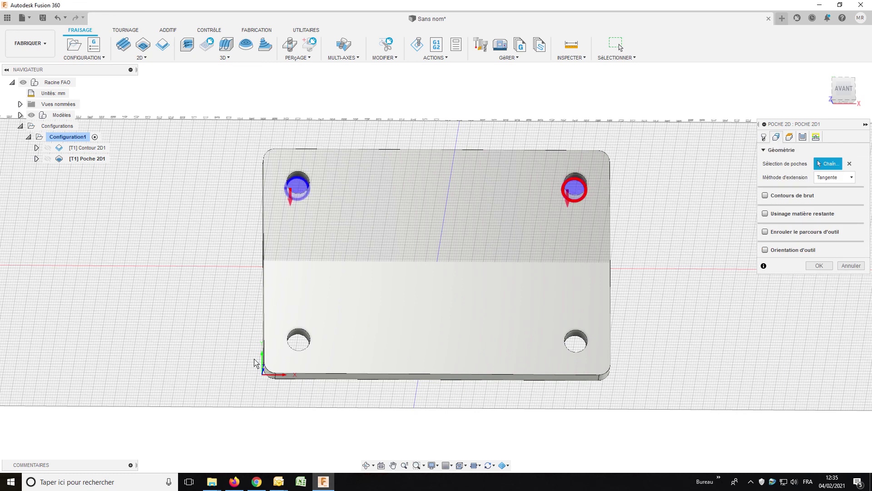
{"action": "left_click", "coordinate": [302, 340]}
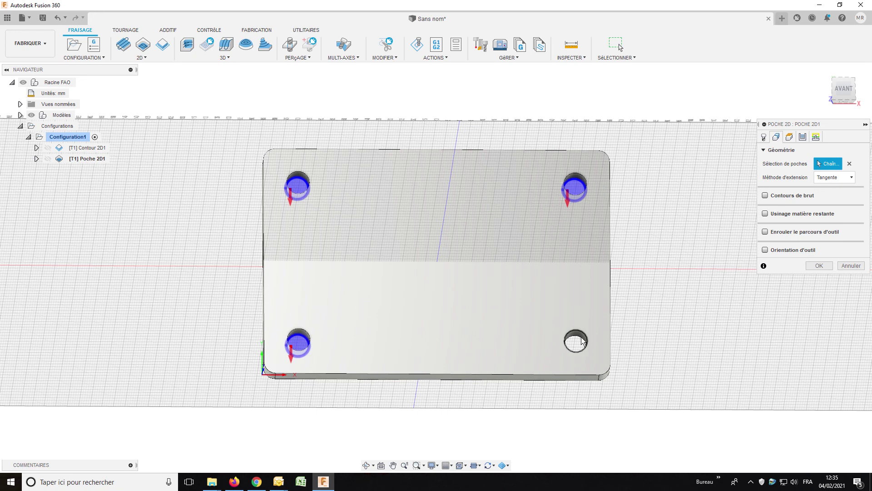
{"action": "left_click", "coordinate": [572, 344]}
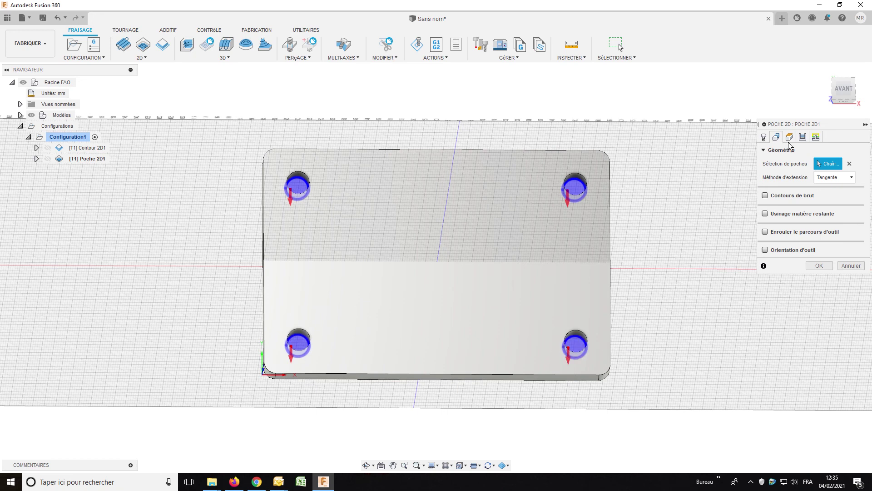
In the pocket passes, disable Surépaisseur and enable Profondeurs multiples.
{"action": "left_click", "coordinate": [790, 137]}
{"action": "left_click", "coordinate": [802, 137]}
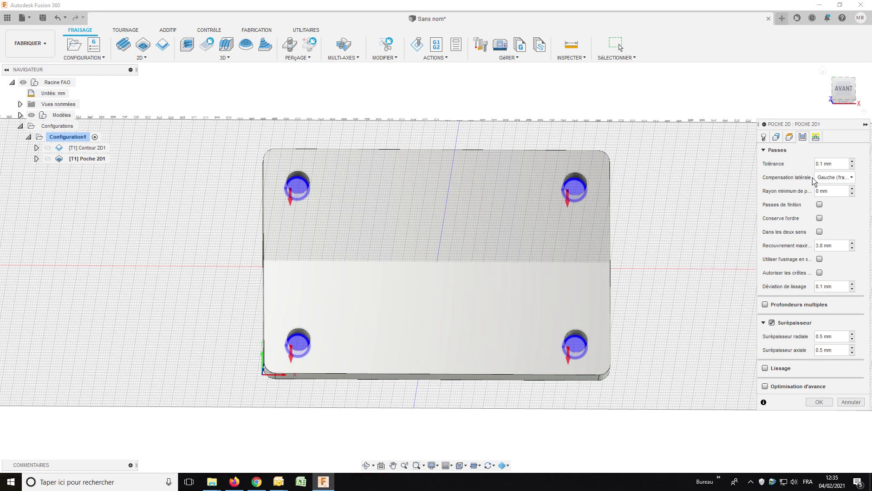
{"action": "left_click", "coordinate": [772, 323]}
{"action": "left_click", "coordinate": [765, 304]}
{"action": "type", "text": "2"}
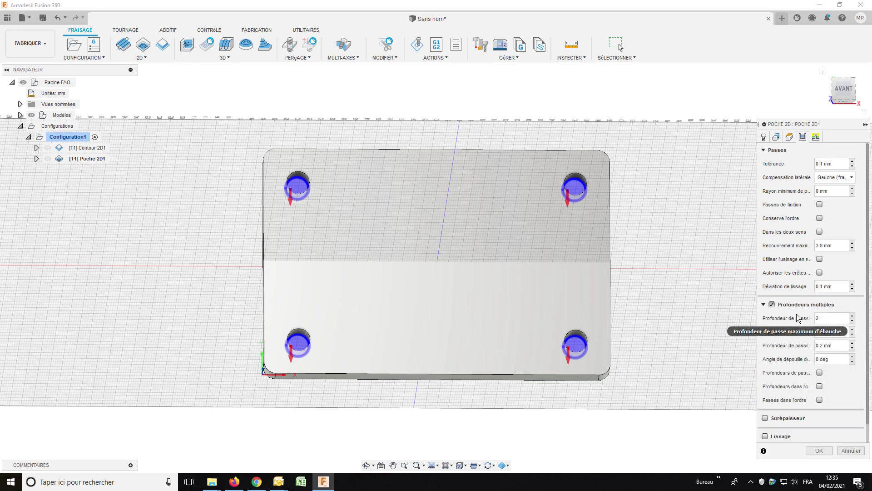
Turn off rapid retract, set the ramp type to Plongée, and compute the pocket.
{"action": "left_click", "coordinate": [816, 136]}
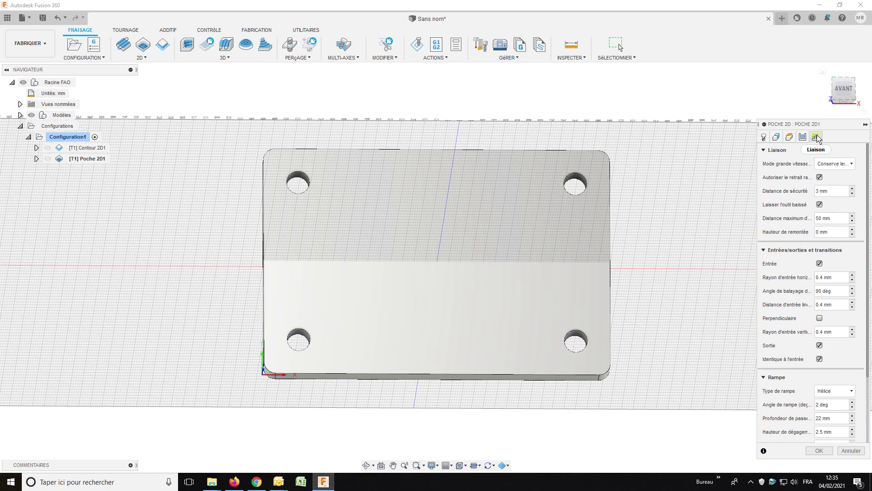
{"action": "left_click", "coordinate": [819, 177]}
{"action": "left_click", "coordinate": [823, 391]}
{"action": "left_click", "coordinate": [815, 424]}
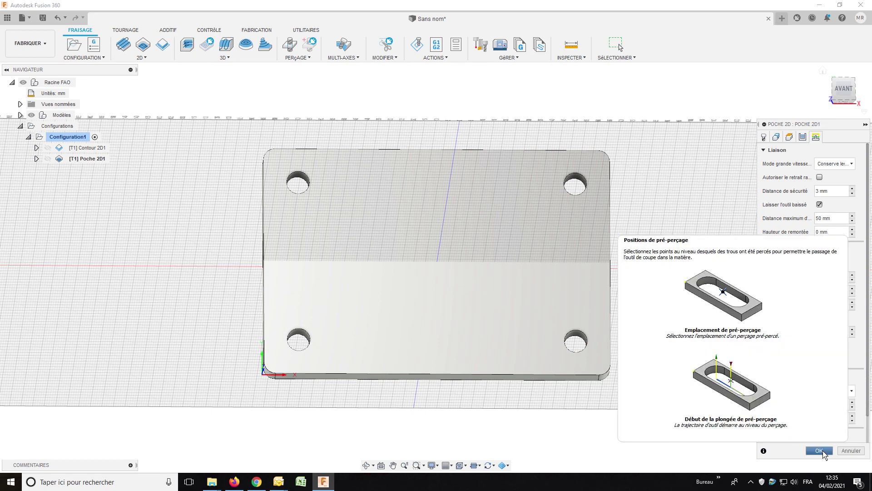
{"action": "left_click", "coordinate": [820, 451]}
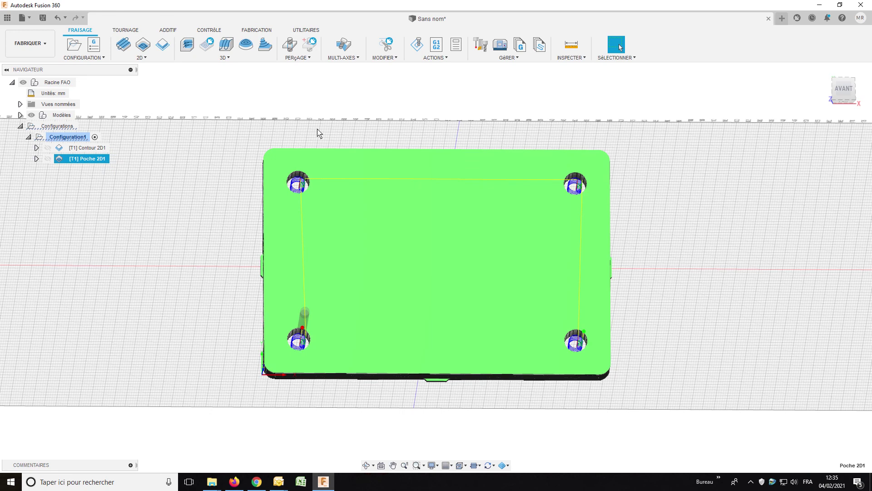
Open the Post-traiter dialog from the ACTIONS menu.
{"action": "left_click", "coordinate": [509, 58]}
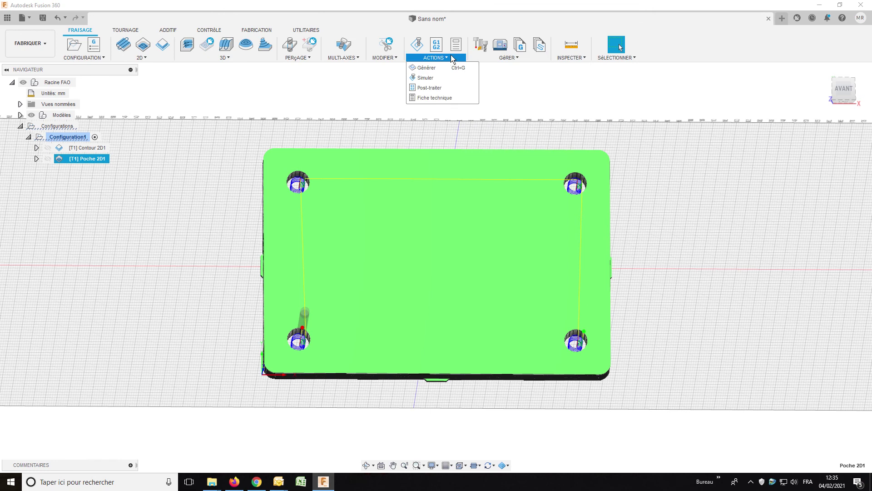
{"action": "left_click", "coordinate": [430, 88]}
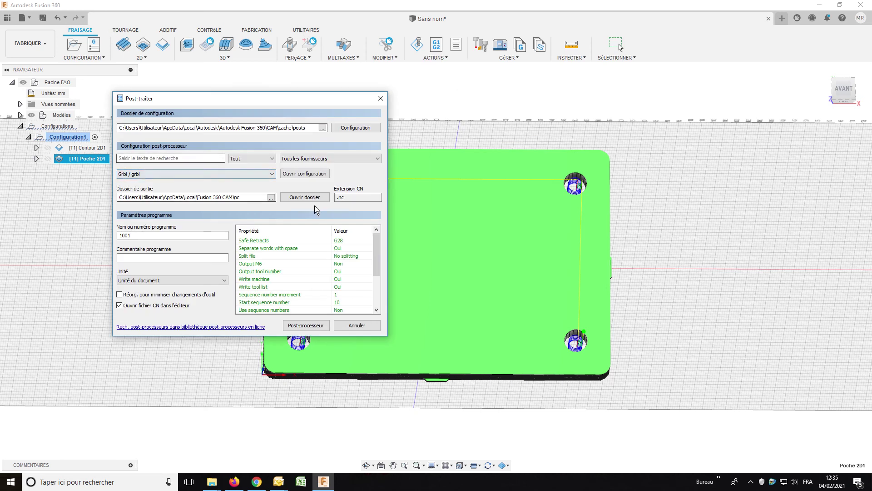
Name the program démofusion, keep word separation Oui, and save the .nc file.
{"action": "double_click", "coordinate": [136, 235]}
{"action": "type", "text": "démofusion"}
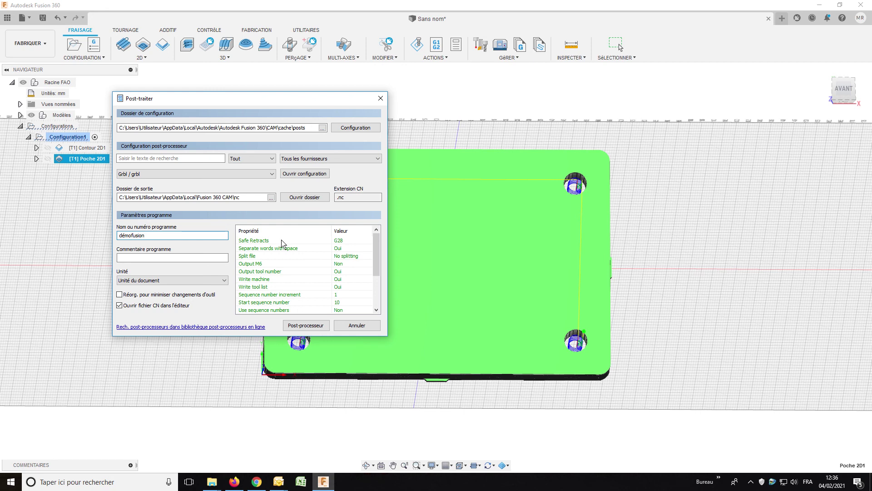
{"action": "scroll", "coordinate": [379, 265], "scroll_direction": "down", "scroll_amount": 1}
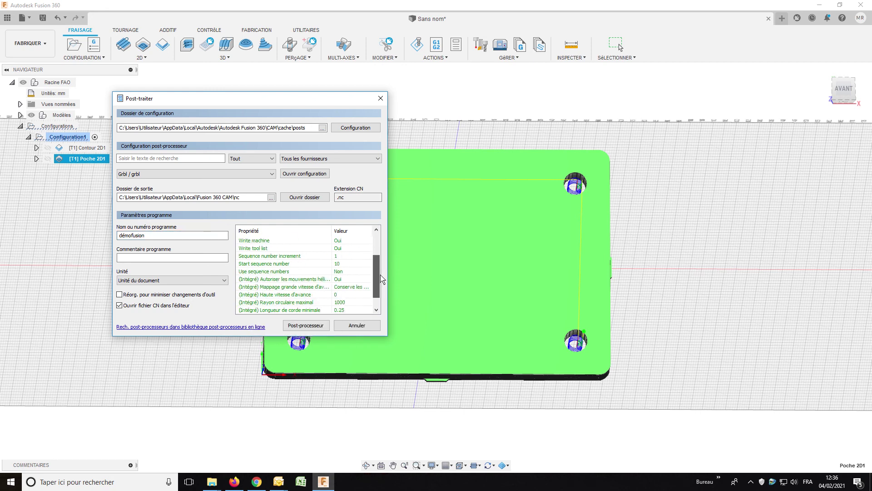
{"action": "scroll", "coordinate": [376, 255], "scroll_direction": "up", "scroll_amount": 1}
{"action": "left_click", "coordinate": [353, 246]}
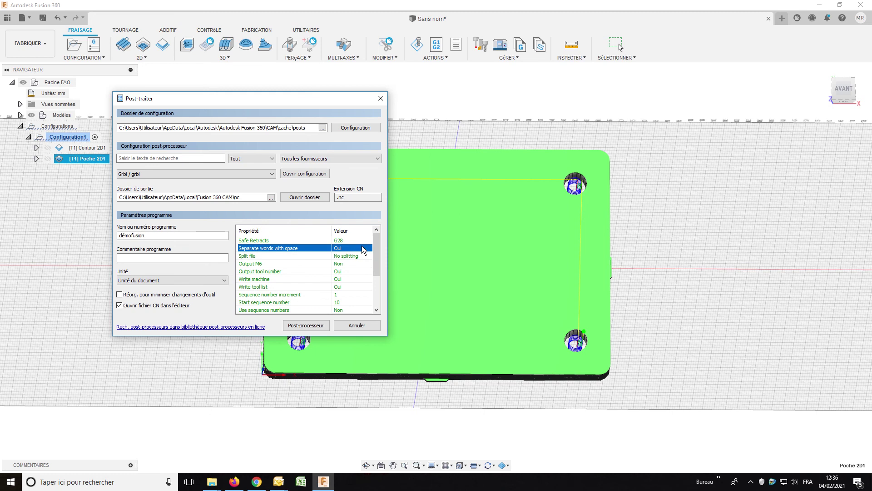
{"action": "left_click", "coordinate": [367, 249]}
{"action": "left_click", "coordinate": [295, 248]}
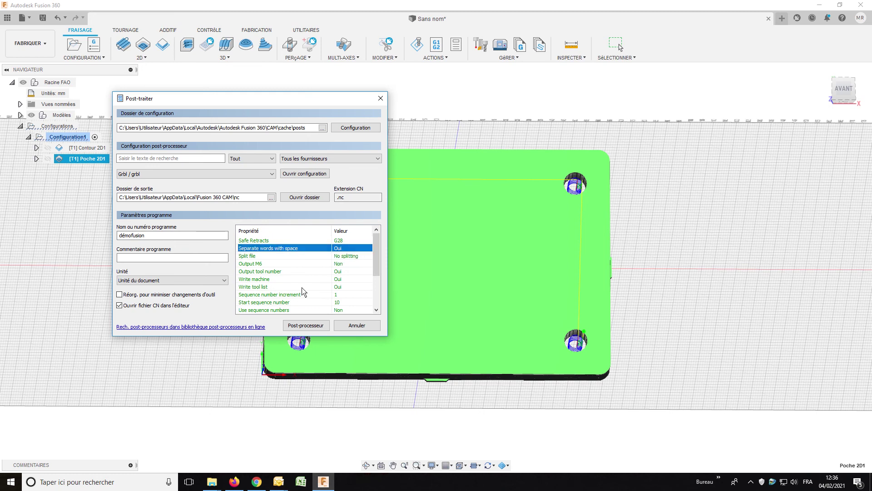
{"action": "left_click", "coordinate": [306, 325]}
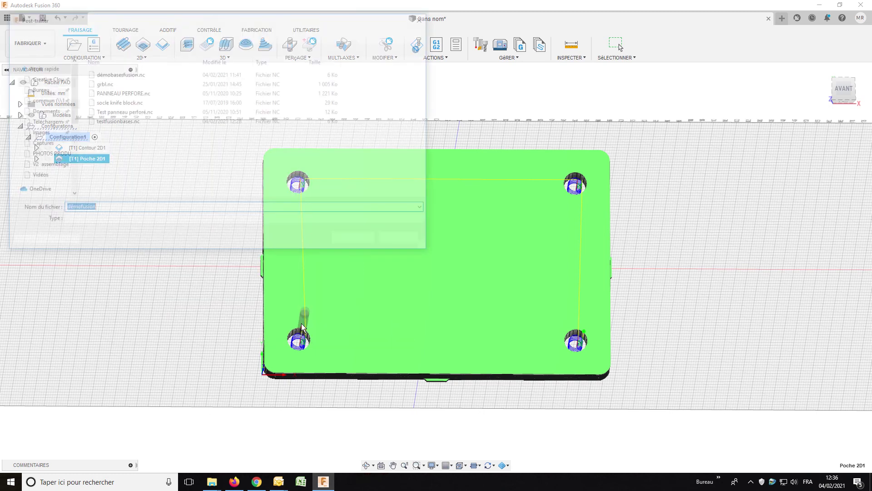
{"action": "left_click", "coordinate": [355, 241]}
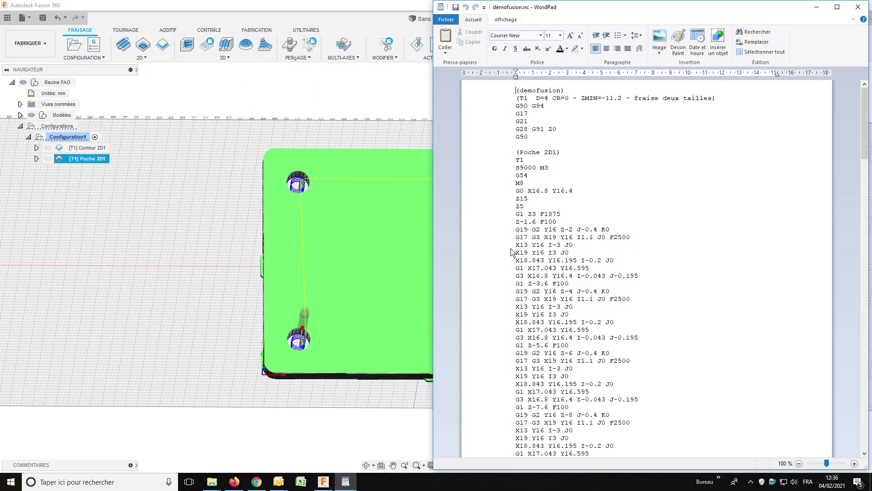
Scroll démofusion.nc in WordPad to the pocket passes stepping down to Z-11.2.
{"action": "scroll", "coordinate": [630, 387], "scroll_direction": "down", "scroll_amount": 10}
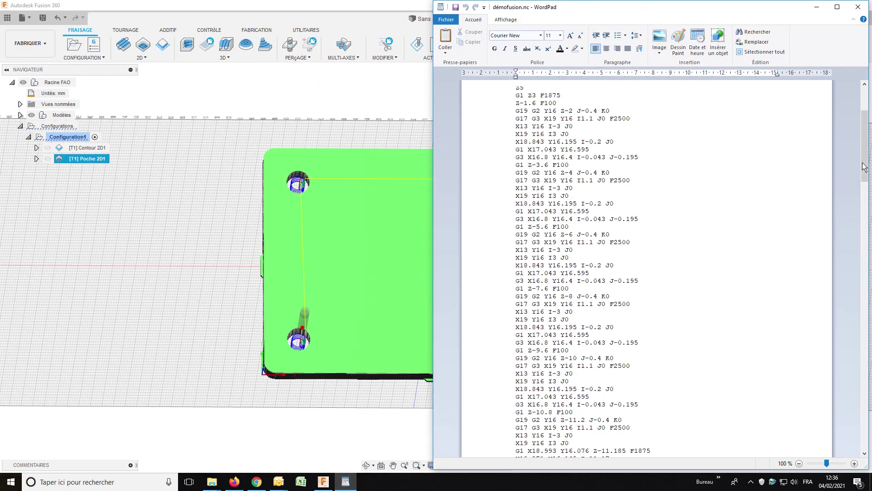
{"action": "scroll", "coordinate": [682, 345], "scroll_direction": "down", "scroll_amount": 10}
{"action": "scroll", "coordinate": [749, 295], "scroll_direction": "down", "scroll_amount": 10}
{"action": "scroll", "coordinate": [858, 227], "scroll_direction": "down", "scroll_amount": 10}
{"action": "scroll", "coordinate": [857, 225], "scroll_direction": "up", "scroll_amount": 20}
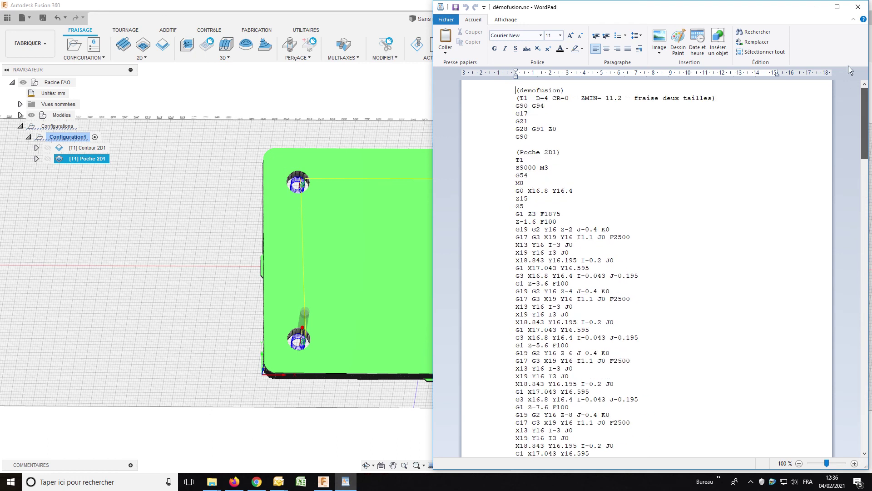
{"action": "scroll", "coordinate": [850, 73], "scroll_direction": "down", "scroll_amount": 9}
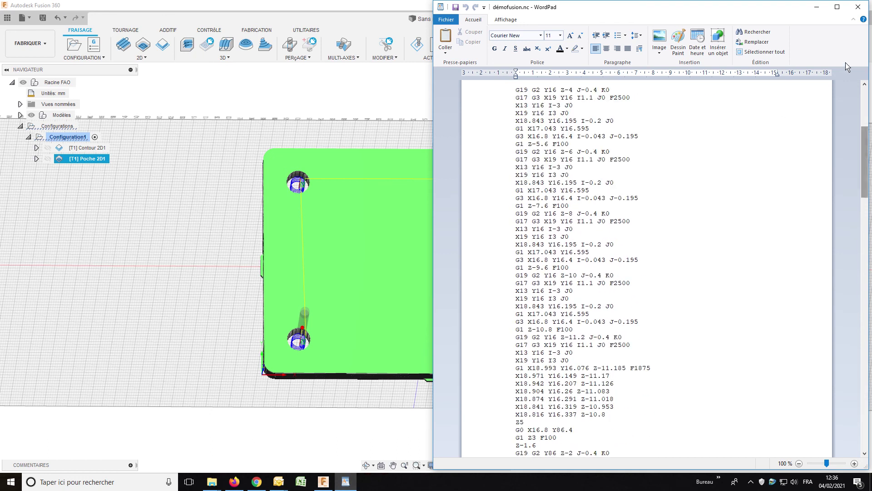
{"action": "left_click", "coordinate": [751, 483]}
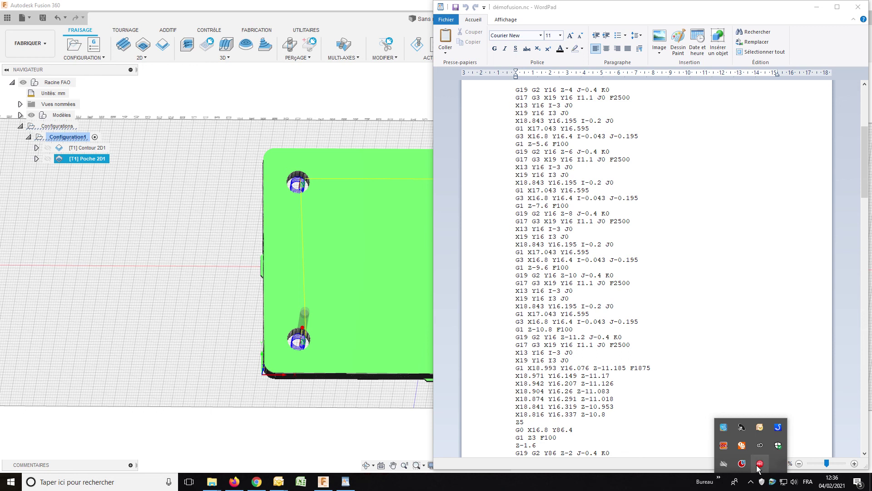
{"action": "left_click", "coordinate": [758, 467]}
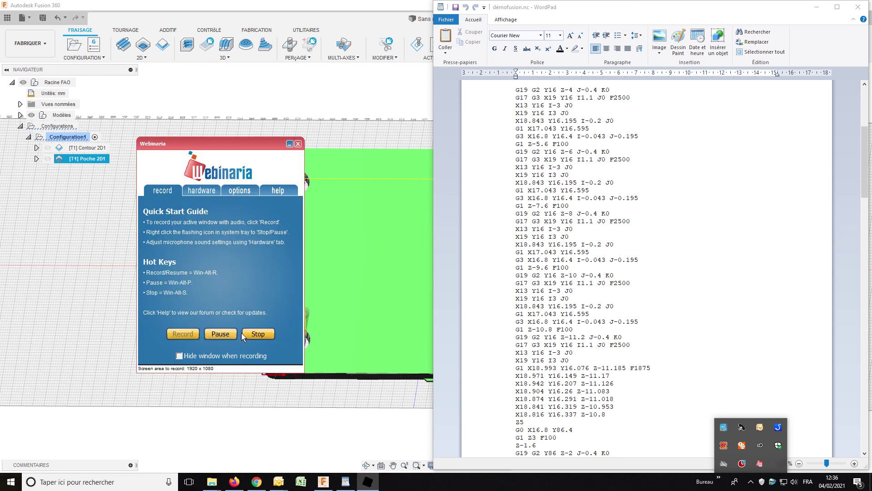